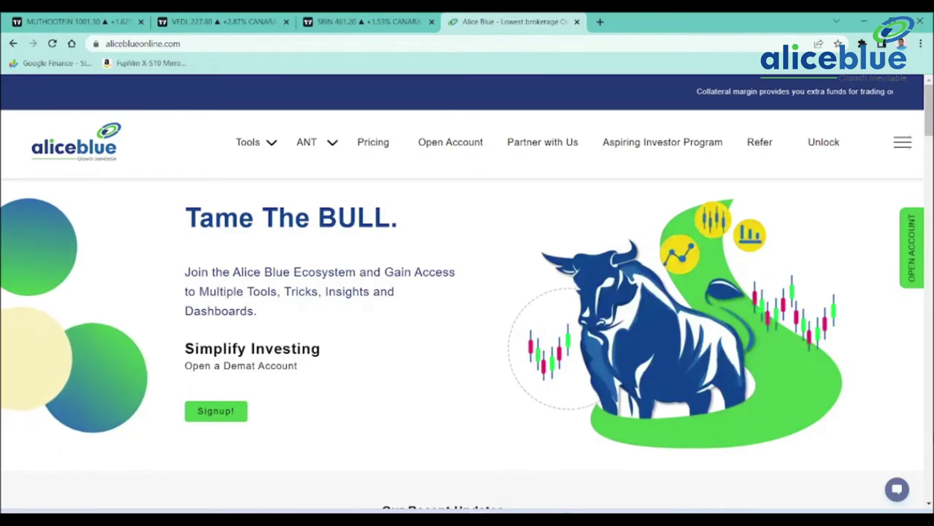
Open the MUTHOOTFIN chart and examine its latest daily candles against the EMA
click(25, 15)
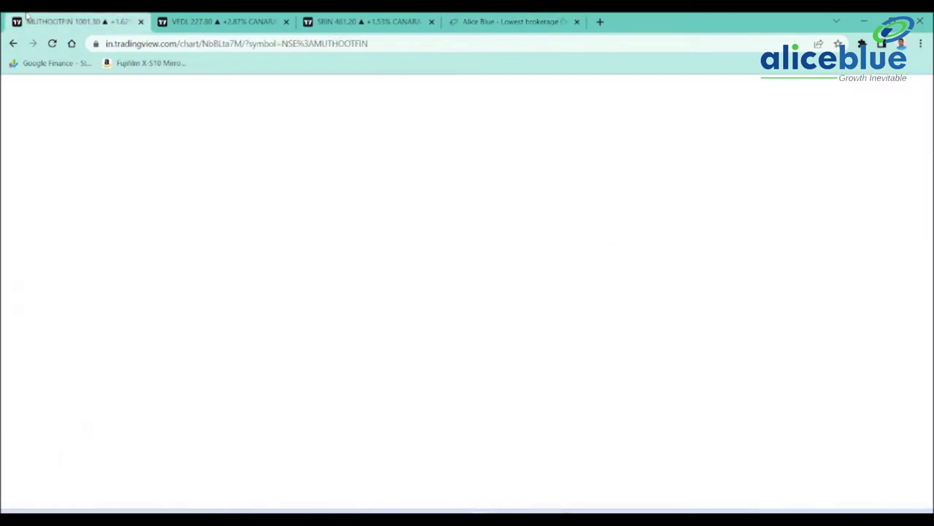
scroll(389, 213, down, 3)
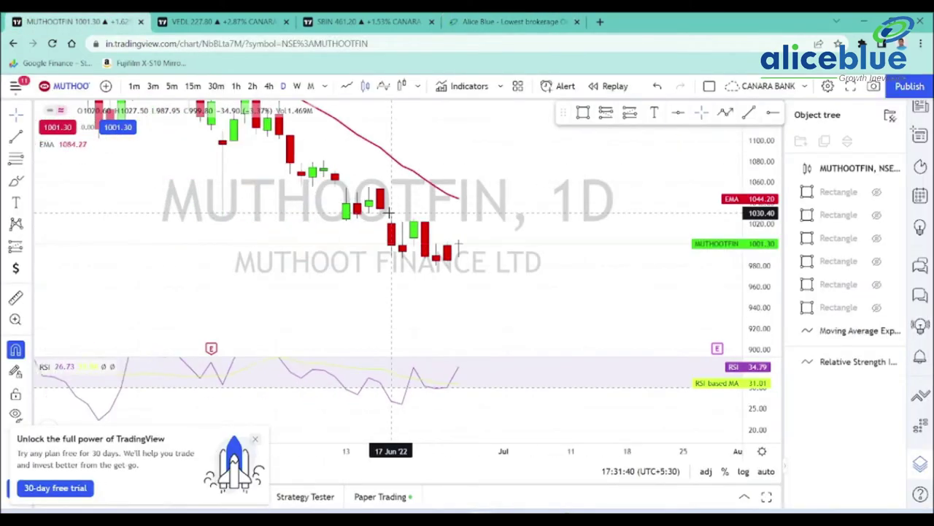
scroll(390, 225, up, 2)
drag(432, 236, 444, 242)
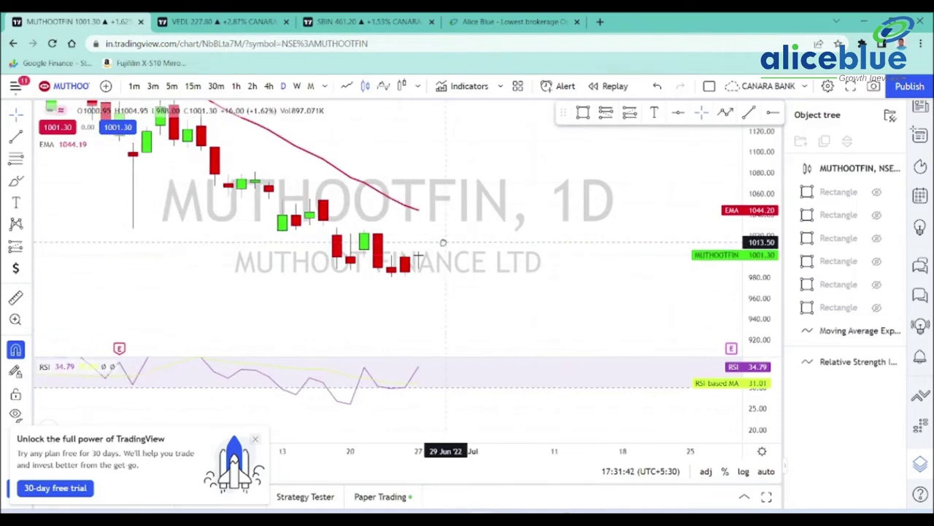
drag(745, 270, 746, 169)
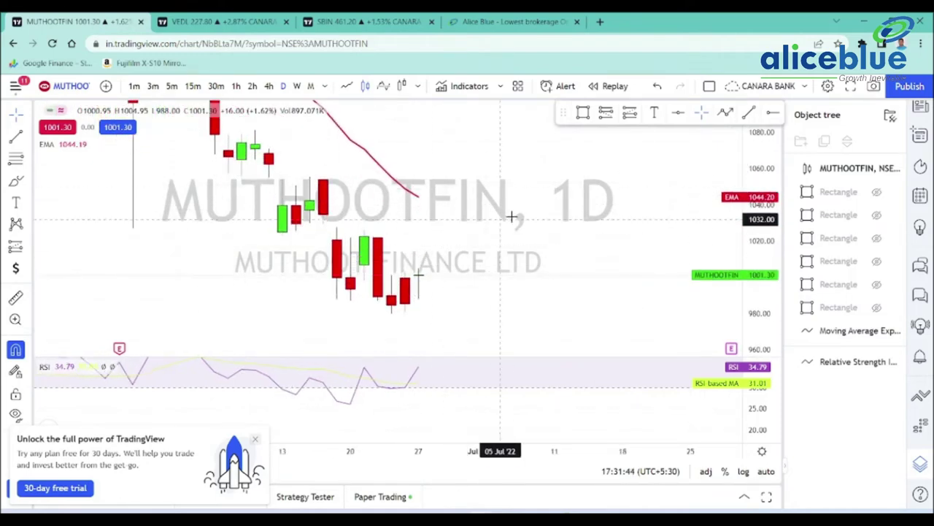
scroll(515, 226, down, 2)
drag(519, 247, 489, 209)
scroll(453, 223, up, 2)
drag(406, 240, 477, 223)
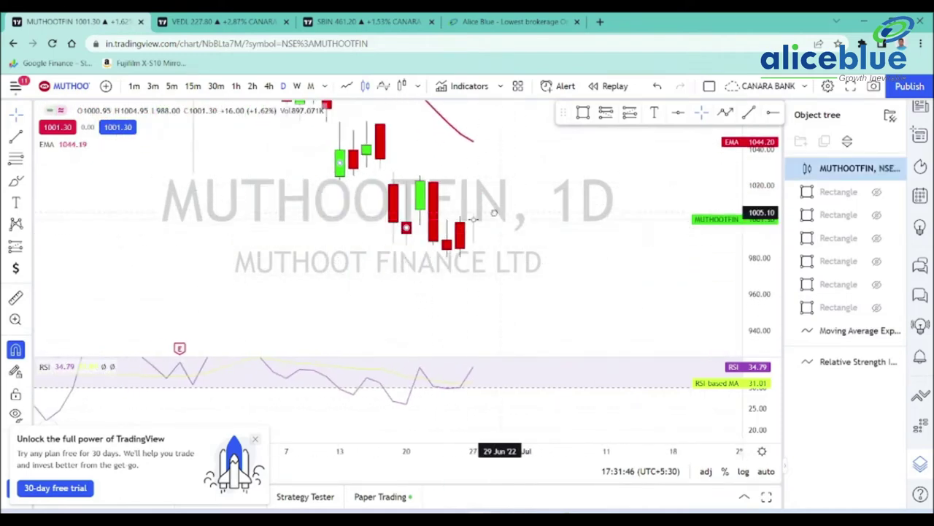
drag(741, 158, 742, 268)
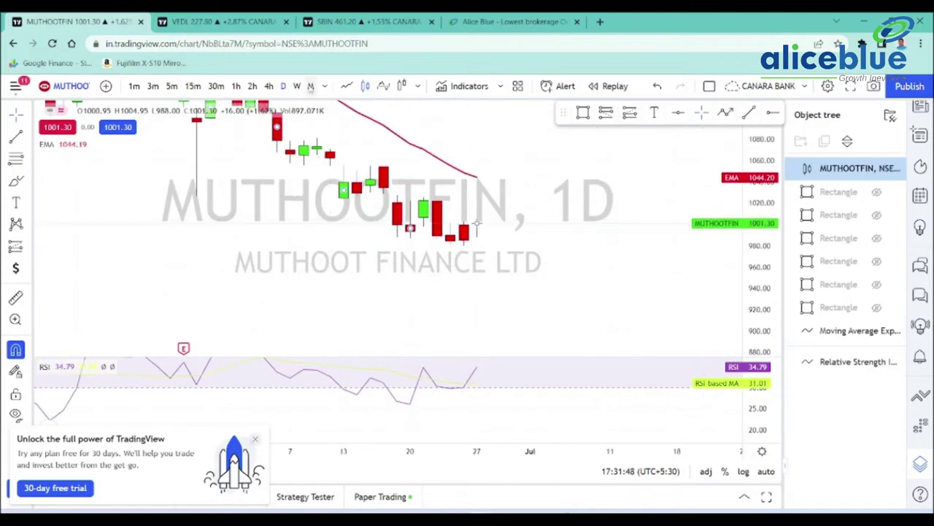
View the MUTHOOTFIN chart on the monthly timeframe and examine its long-term price history
click(310, 85)
scroll(366, 161, up, 3)
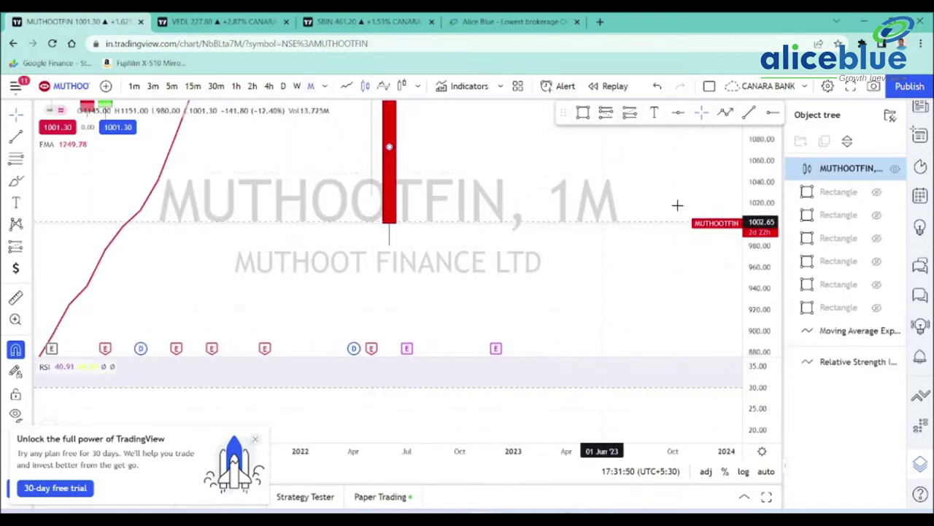
drag(762, 179, 755, 356)
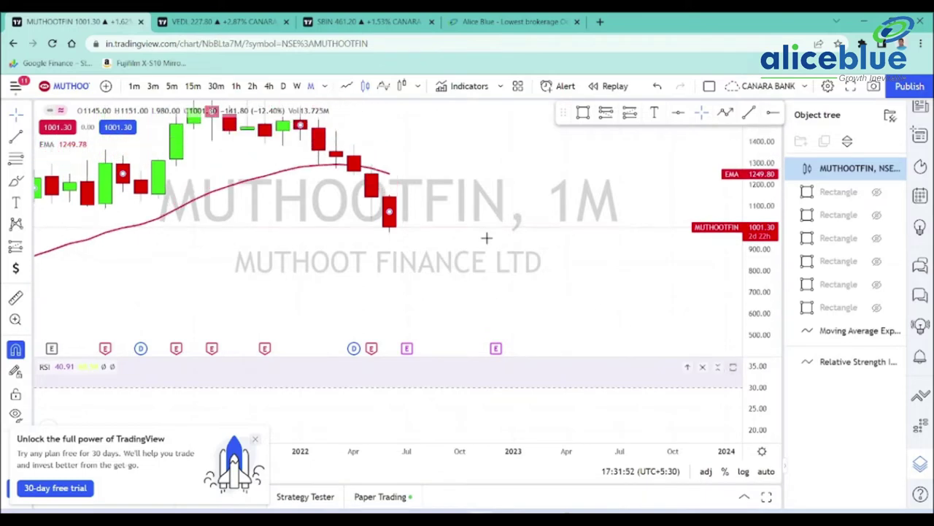
scroll(487, 187, down, 5)
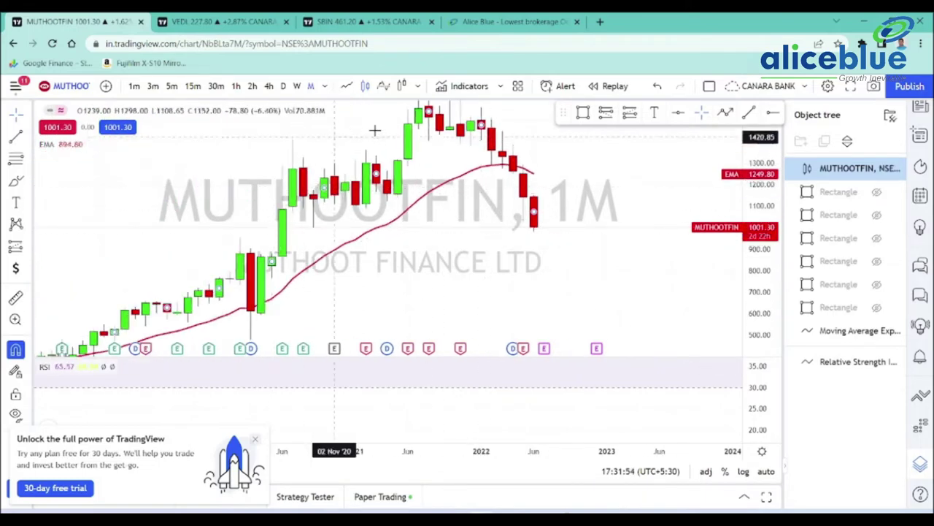
View the chart on the weekly timeframe and examine the price trend against the EMA
click(299, 87)
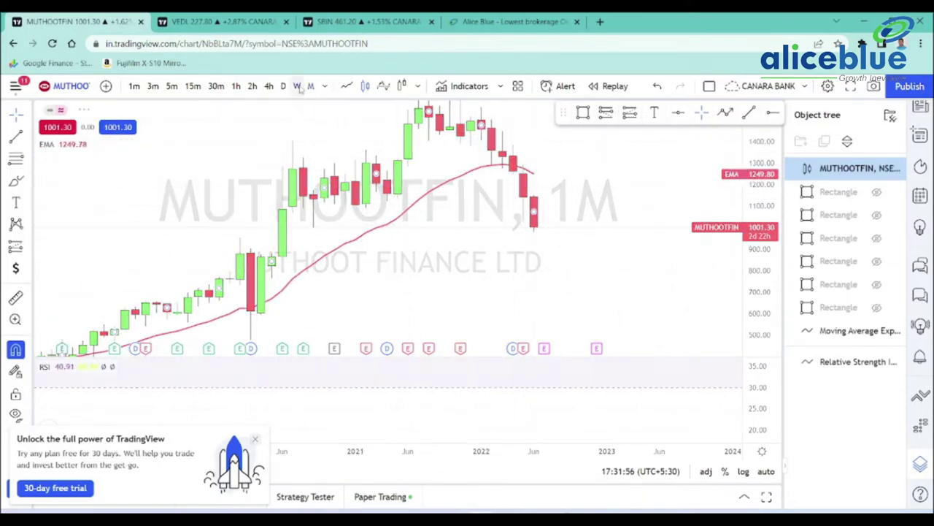
scroll(616, 211, down, 3)
scroll(613, 211, up, 2)
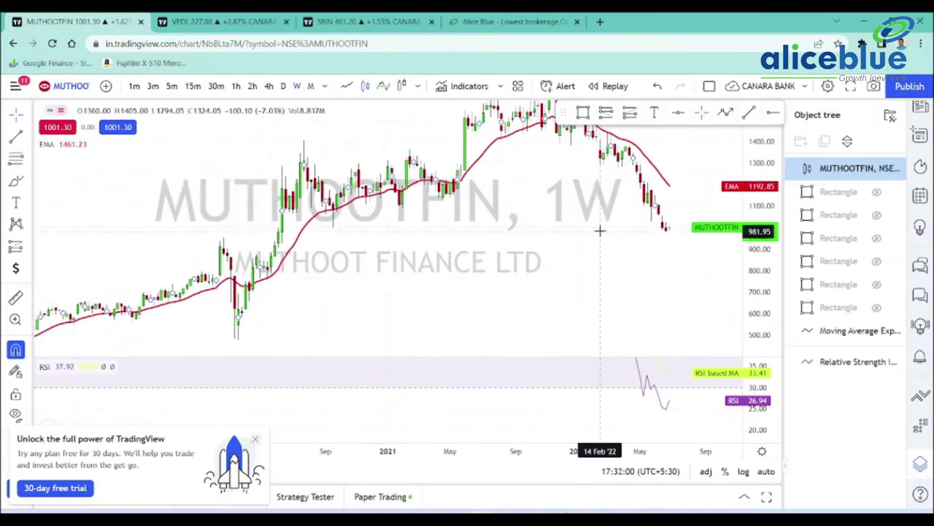
Set the chart to the daily timeframe and circle the most recent late-June candles below the EMA with the Brush
click(283, 87)
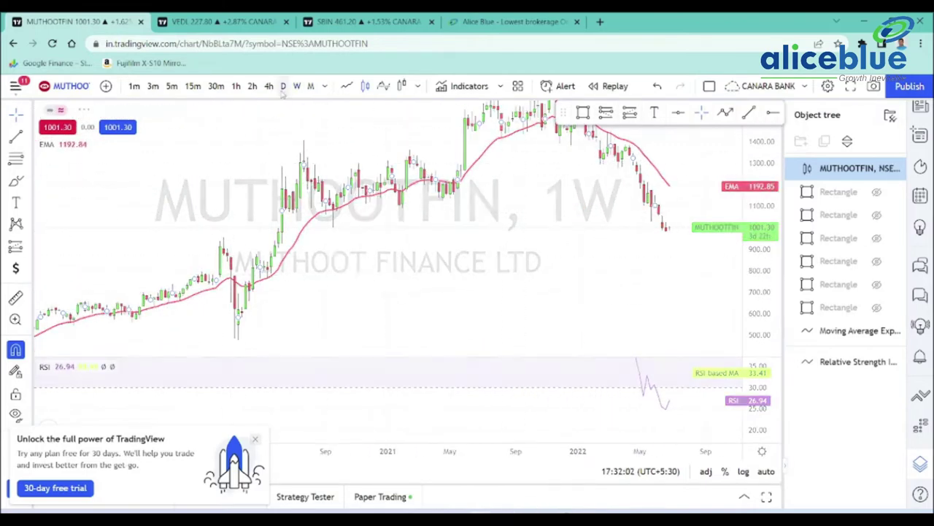
scroll(535, 233, up, 2)
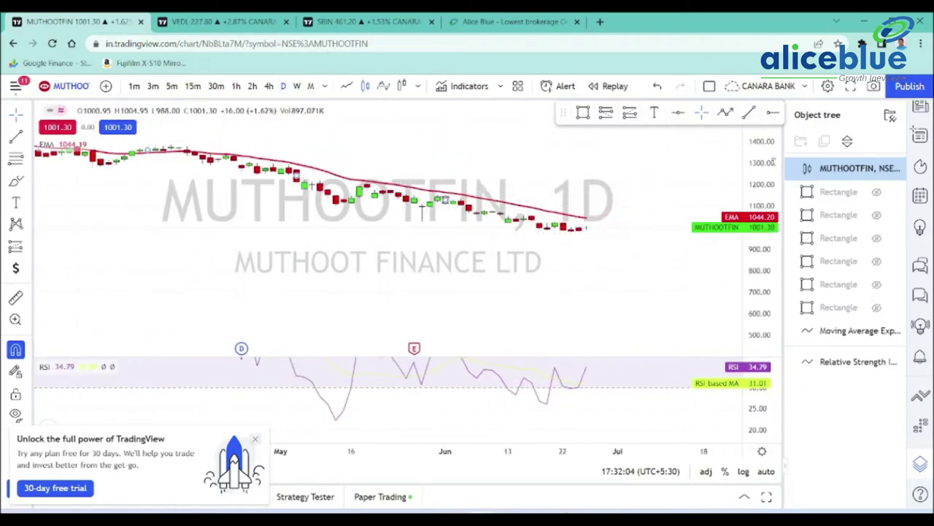
scroll(544, 237, up, 5)
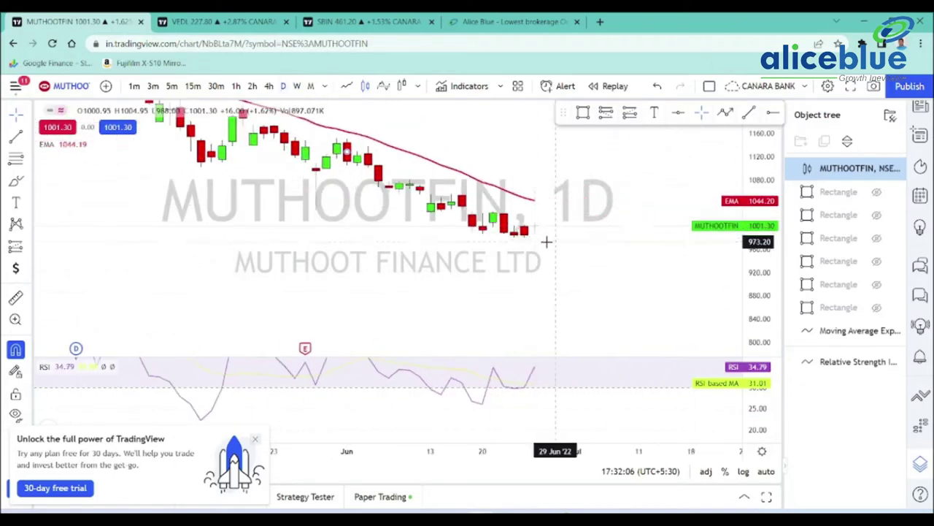
click(16, 183)
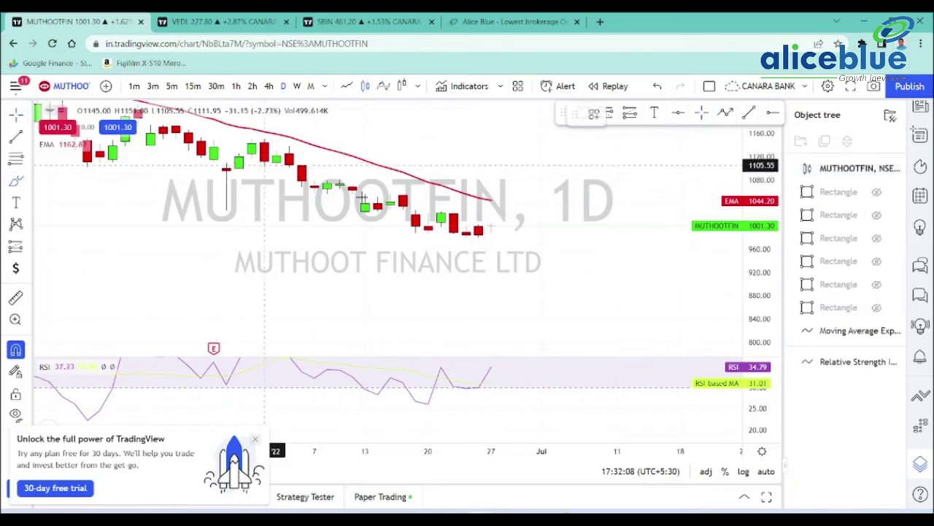
mouse_move(398, 215)
mouse_down()
mouse_move(438, 198)
mouse_move(519, 218)
mouse_move(492, 252)
mouse_move(416, 254)
mouse_move(400, 218)
mouse_up()
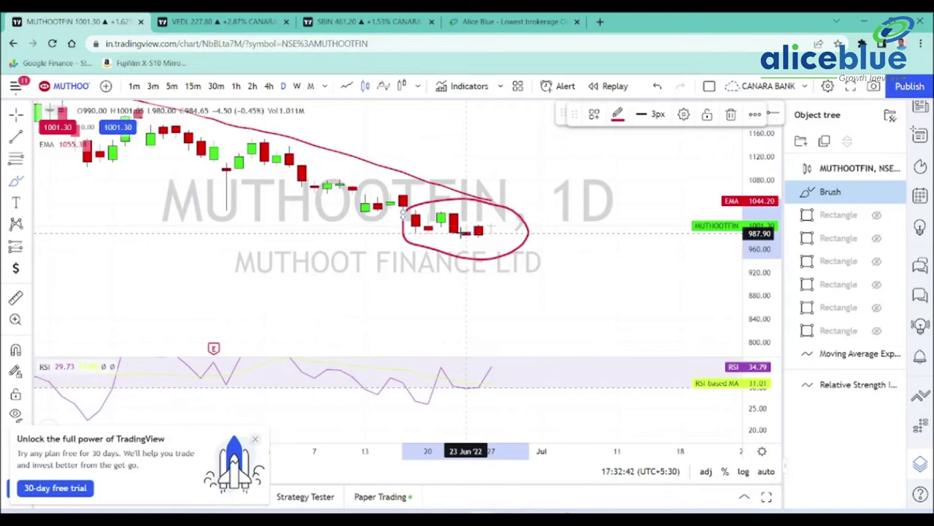
Display the price as a line chart and stretch the price scale around the circled area
click(346, 86)
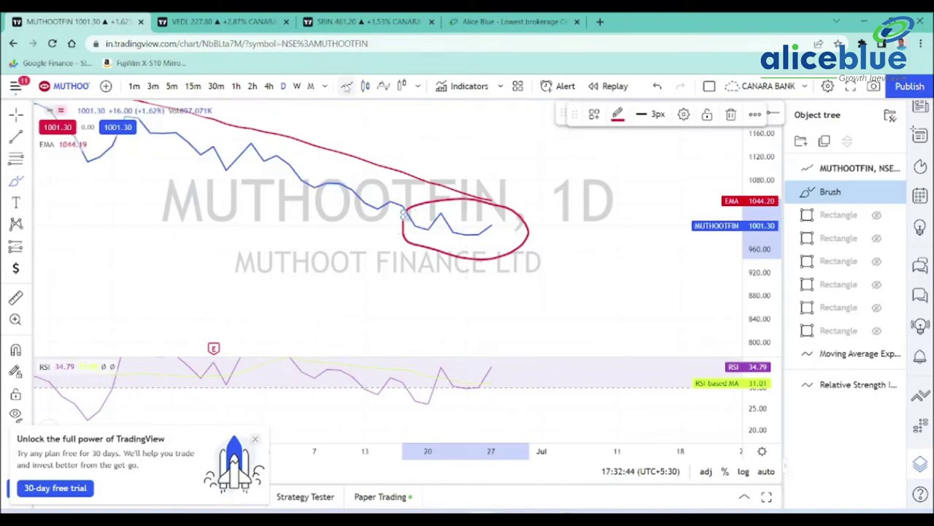
drag(759, 246, 749, 138)
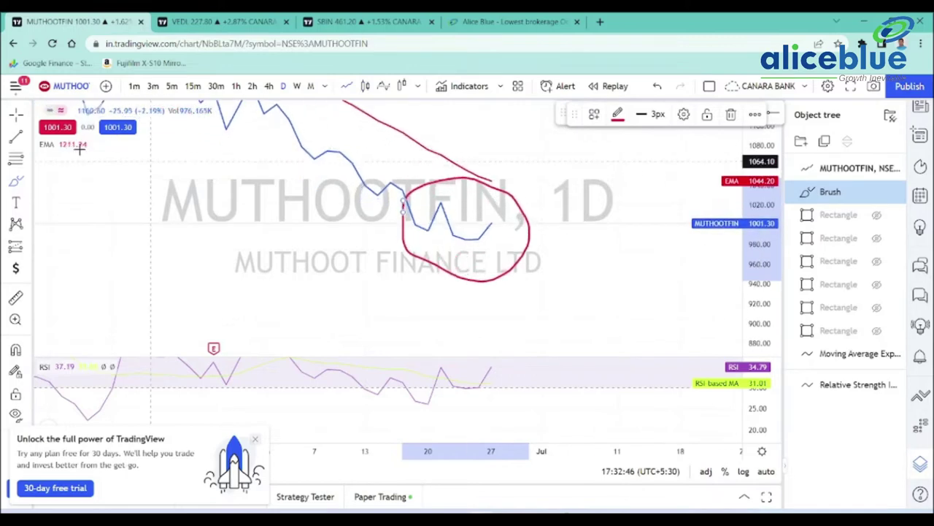
click(16, 114)
drag(749, 234, 748, 151)
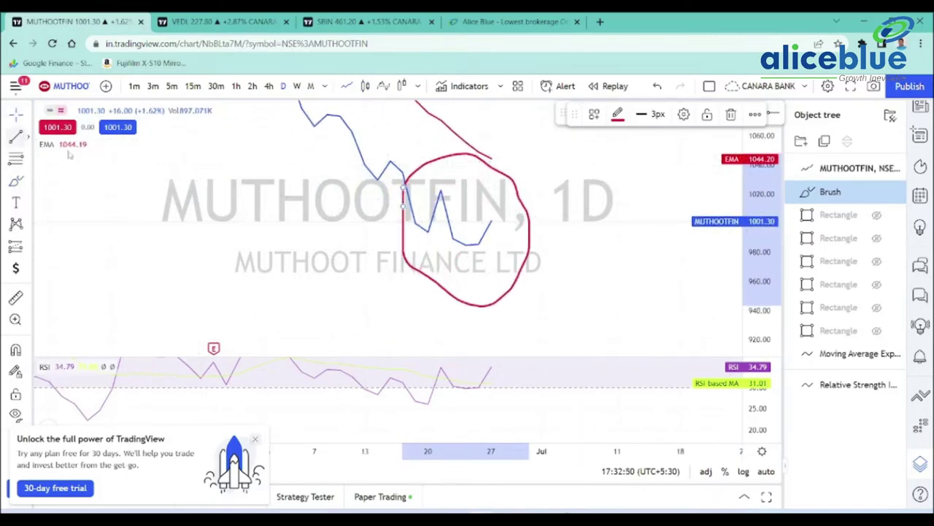
Draw a trend line joining the 20 June price low to the following low inside the circled area
click(16, 137)
click(430, 231)
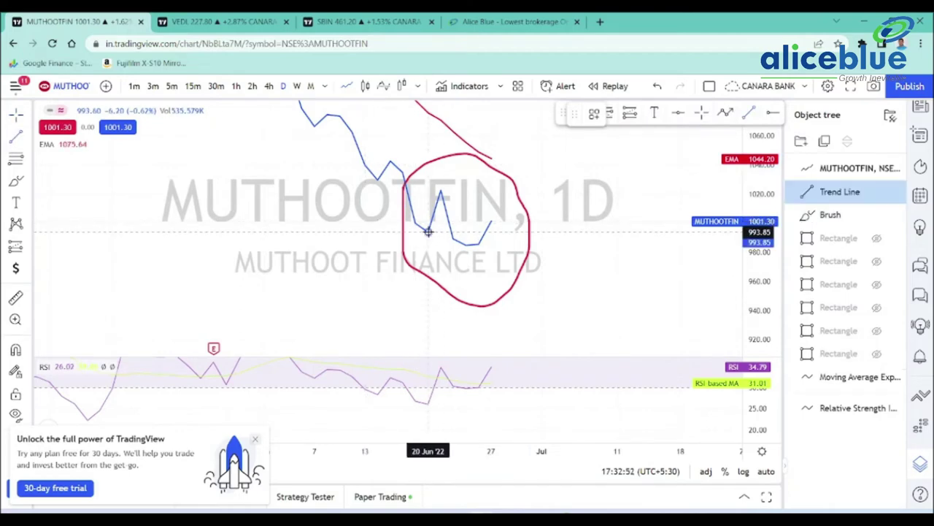
click(478, 245)
Draw a trend line on the RSI from its 20 June low to the following low and compress the RSI scale
click(16, 136)
click(429, 402)
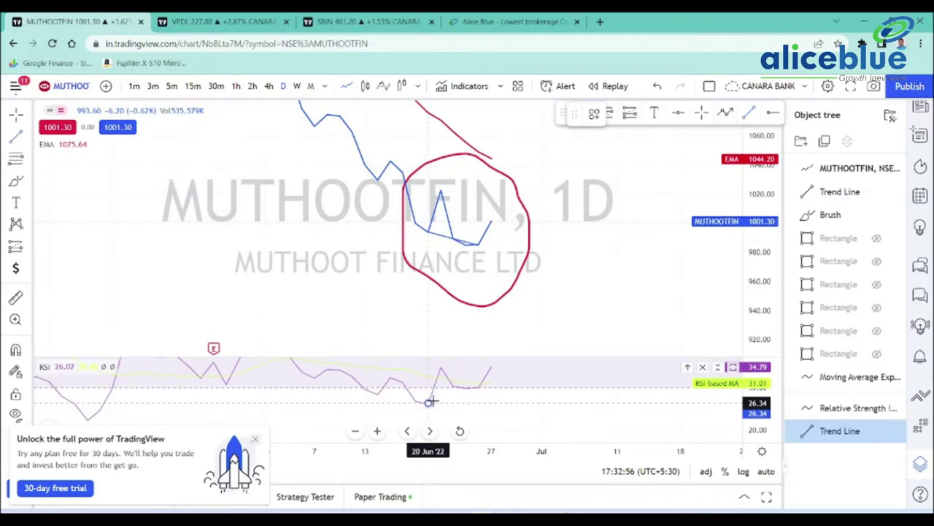
click(478, 387)
click(513, 320)
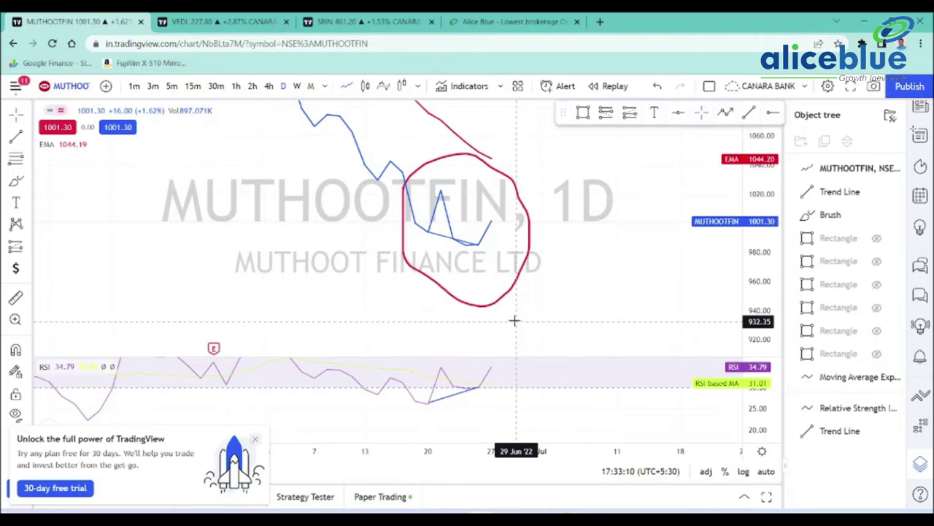
drag(762, 380, 760, 420)
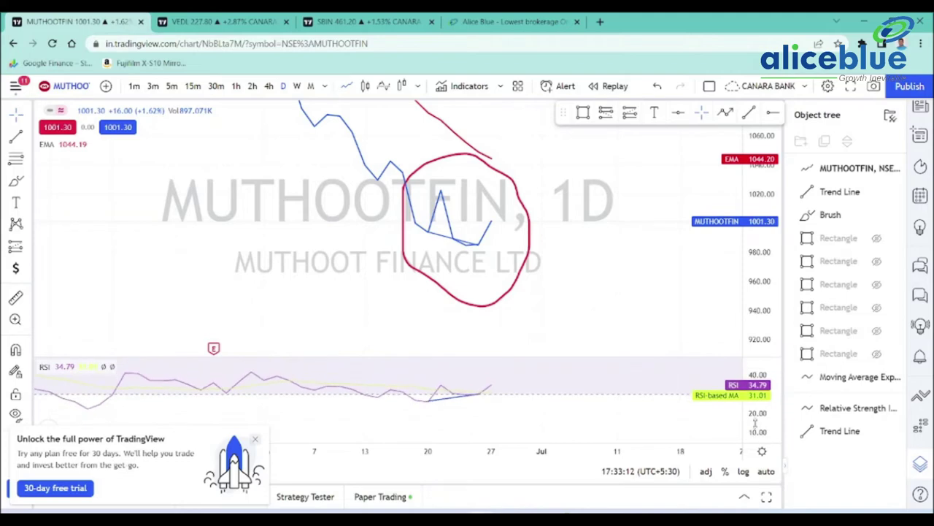
drag(703, 426, 700, 438)
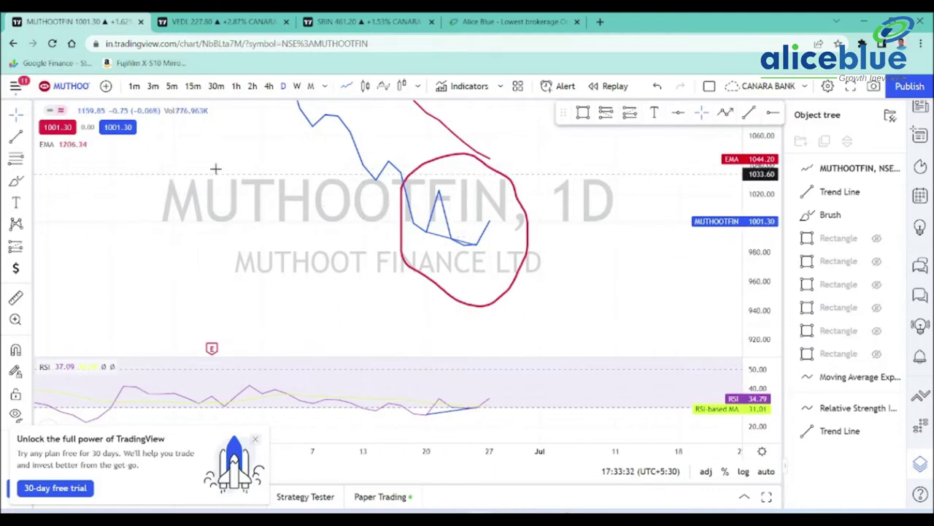
Change the chart back to candles and set it to the 1-hour timeframe
scroll(223, 161, up, 2)
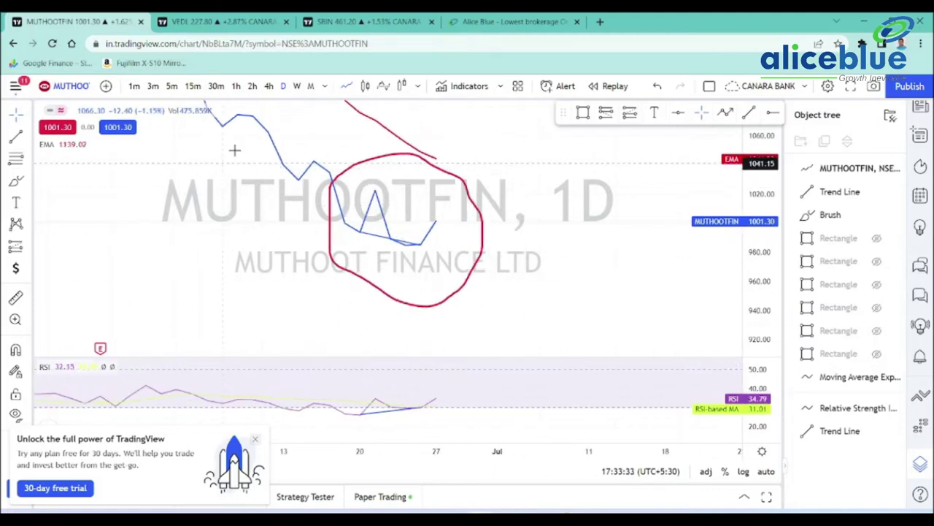
click(366, 86)
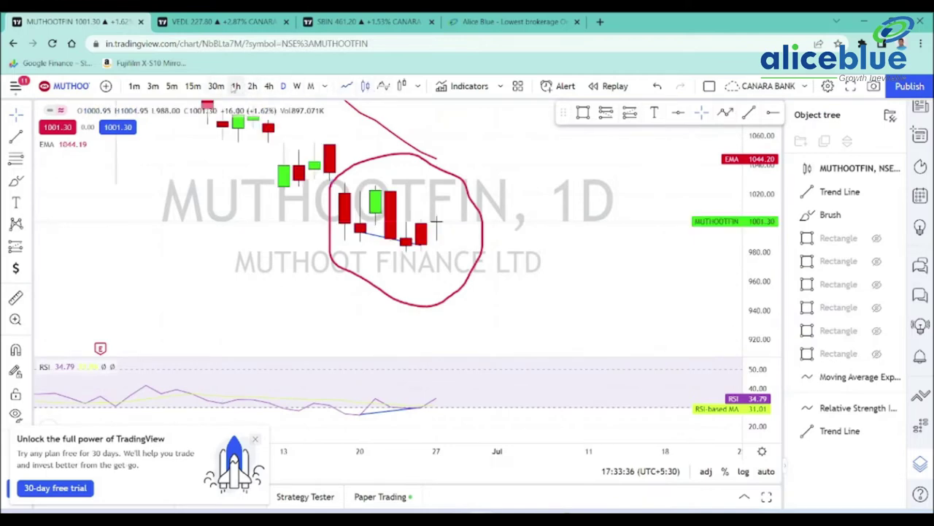
click(235, 86)
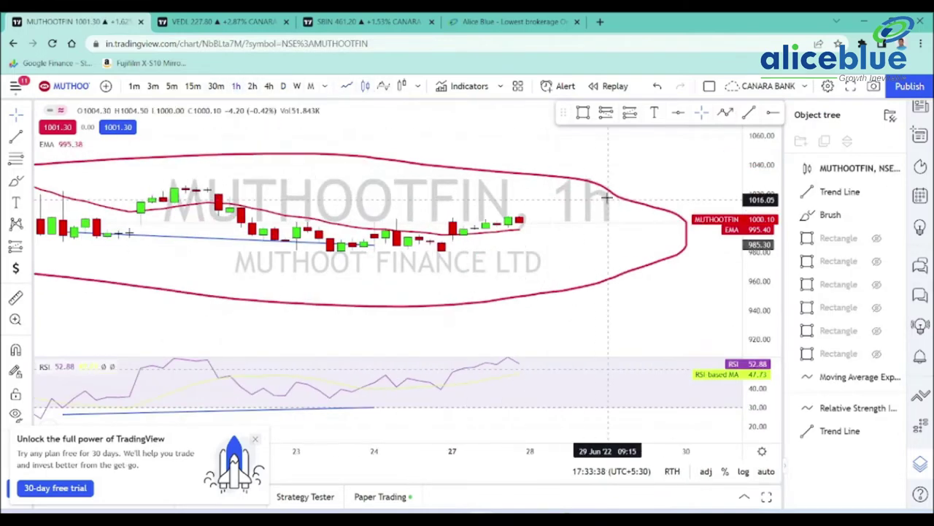
Check the input settings of the EMA on the hourly chart
drag(760, 281, 760, 127)
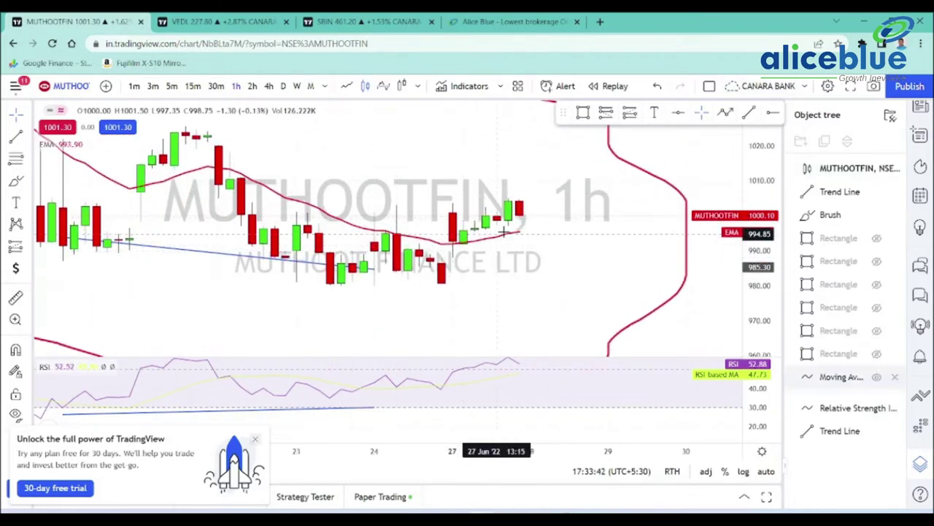
click(82, 144)
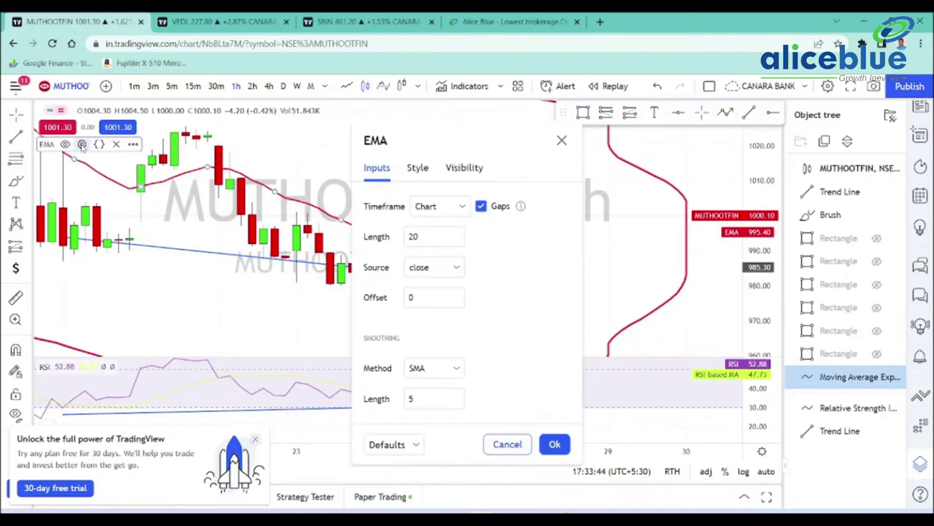
click(553, 443)
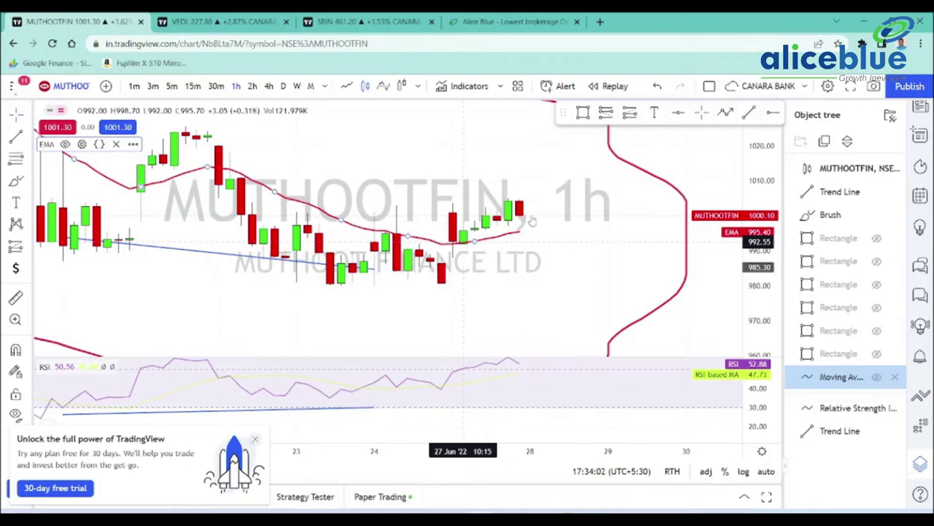
Set the chart to the 5-minute timeframe and unhide all six hidden rectangles in the object tree
click(173, 85)
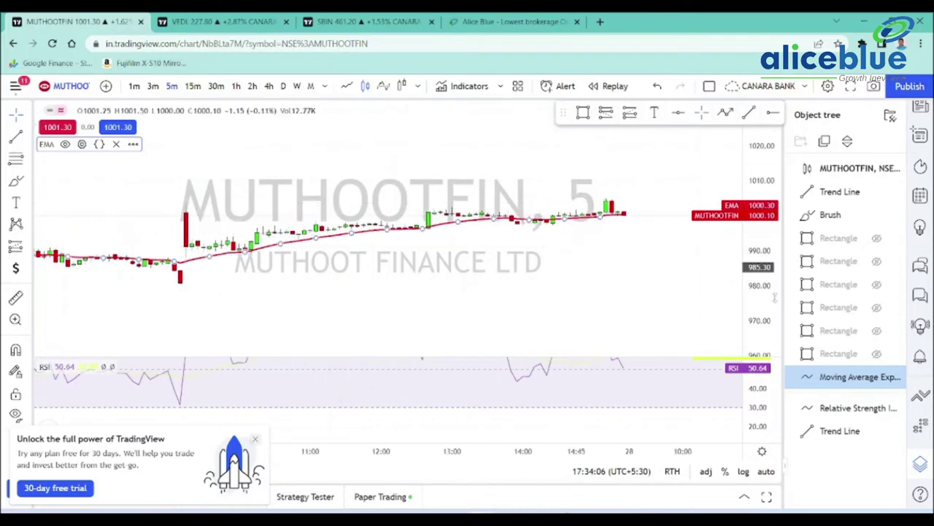
click(876, 238)
click(877, 262)
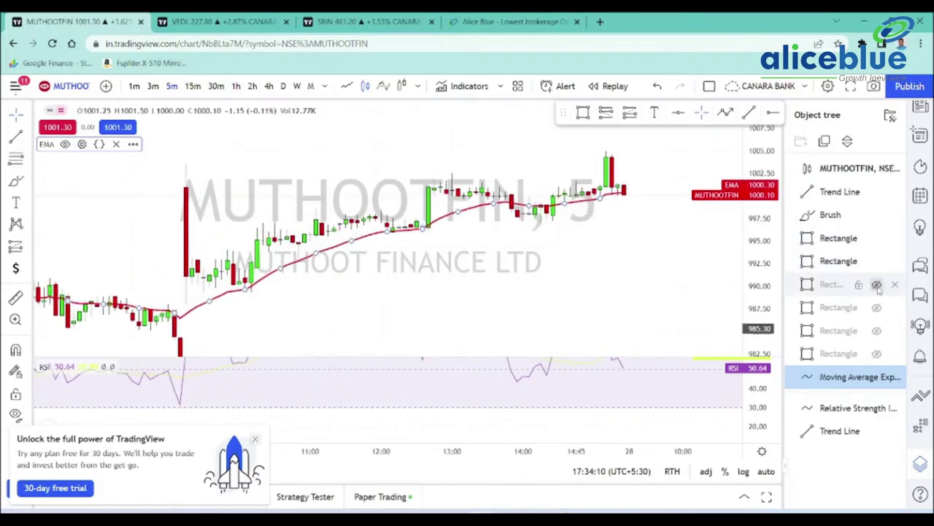
click(877, 307)
click(877, 330)
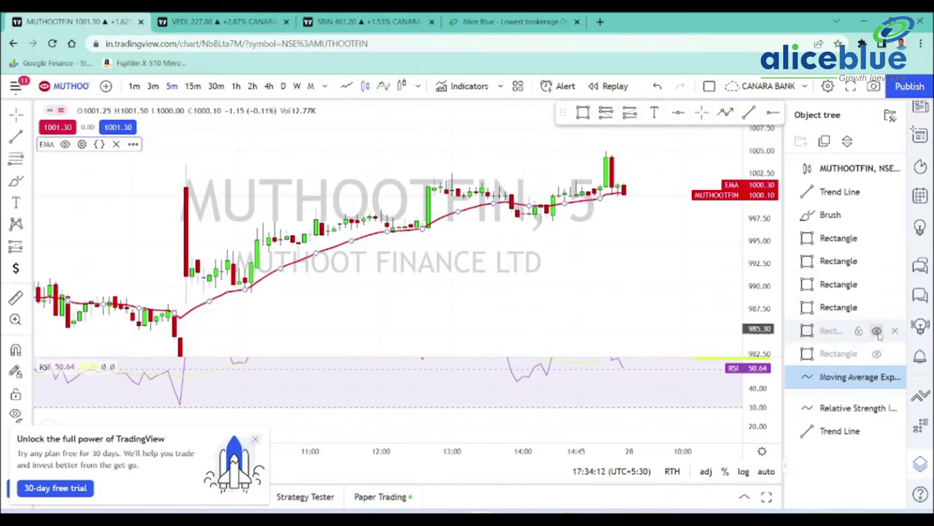
click(877, 353)
Examine the 5-minute price action against the blue, red and green rectangle zones
scroll(615, 255, down, 4)
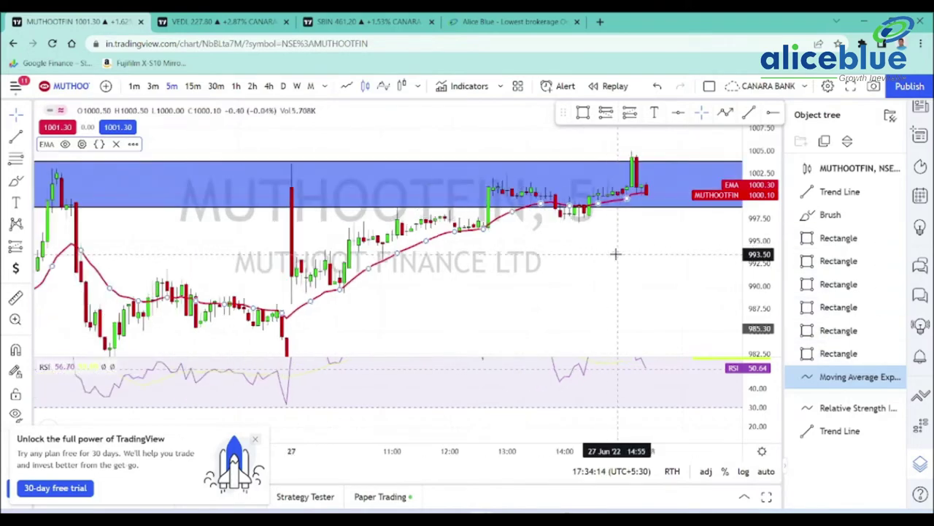
drag(760, 171, 759, 248)
scroll(686, 251, down, 3)
drag(683, 256, 555, 258)
drag(760, 159, 710, 316)
scroll(620, 192, down, 5)
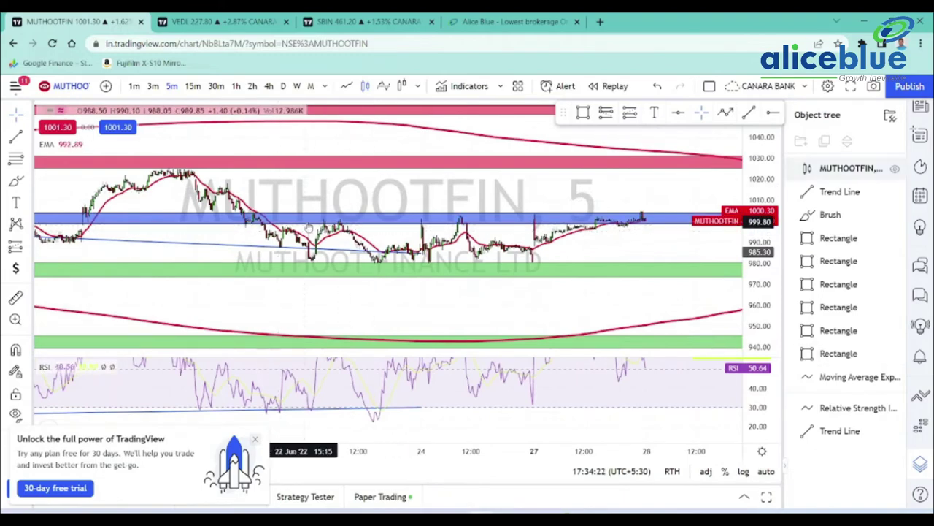
Examine the latest 5-minute candles around the blue zone and select the blue rectangle to read its price bounds
scroll(314, 219, down, 3)
drag(518, 191, 343, 196)
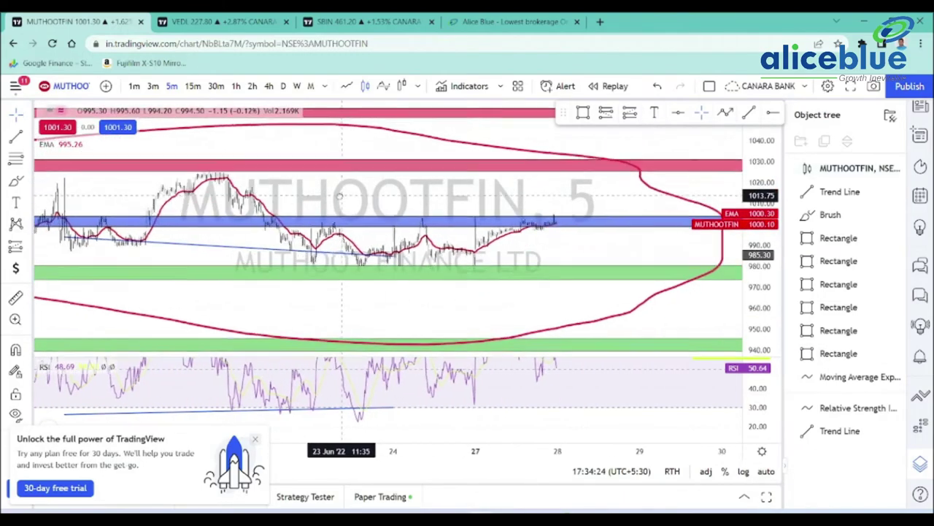
drag(755, 232, 763, 121)
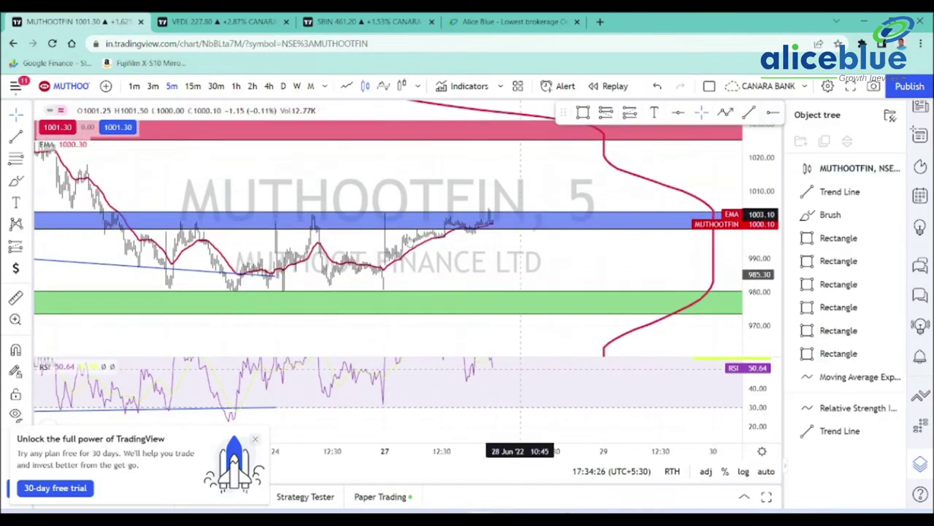
scroll(303, 235, up, 1)
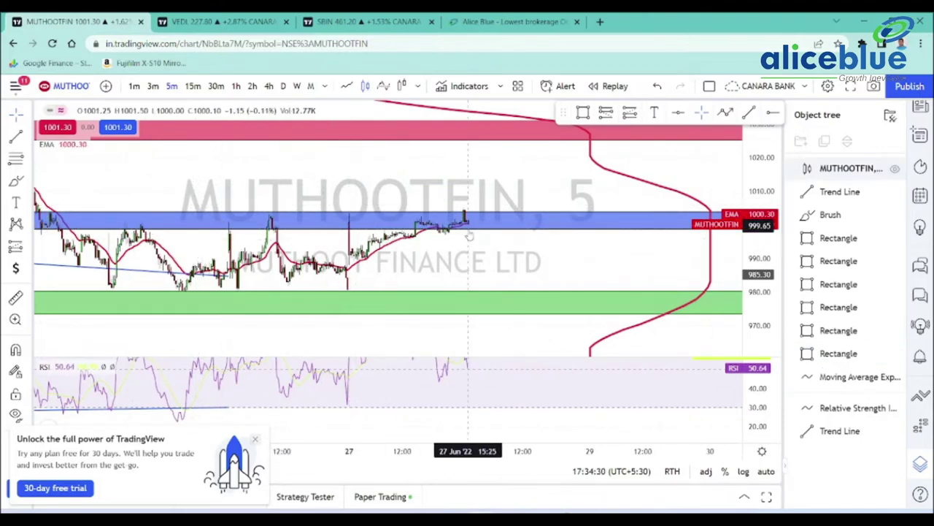
drag(492, 197, 507, 224)
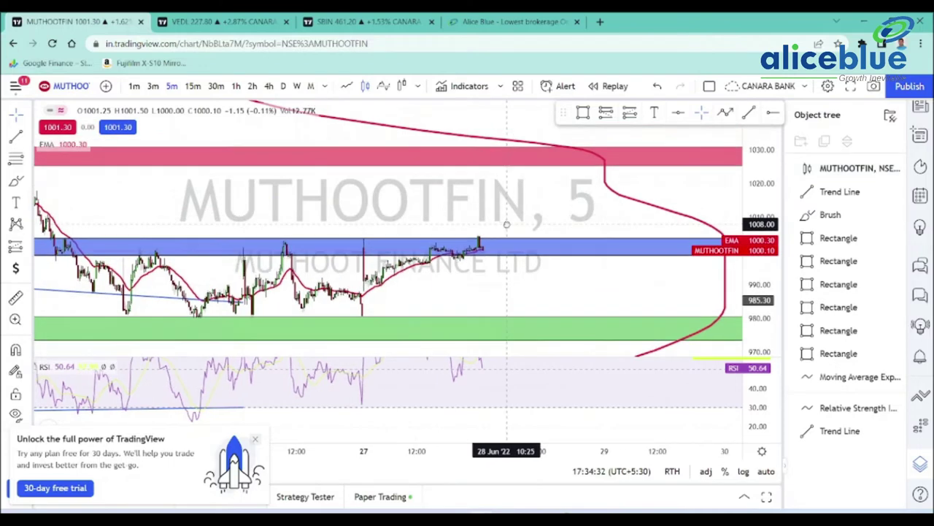
drag(769, 249, 768, 216)
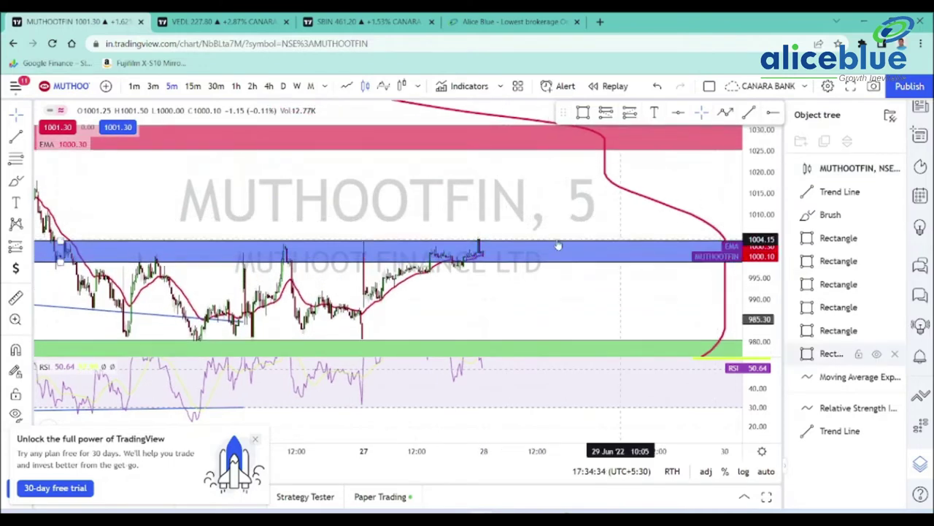
click(520, 246)
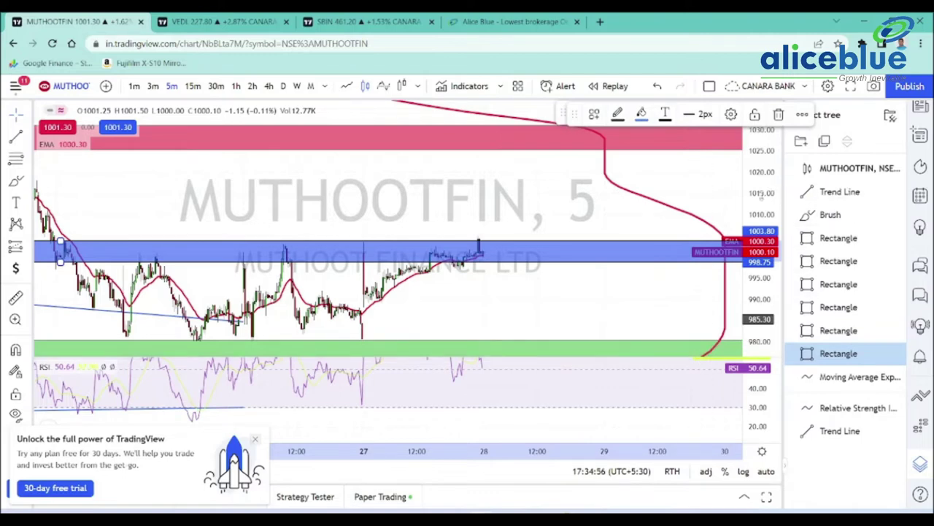
Inspect the red resistance rectangles above the price one after another, reading the price bounds of each zone
drag(765, 187, 765, 241)
drag(516, 211, 529, 252)
click(838, 330)
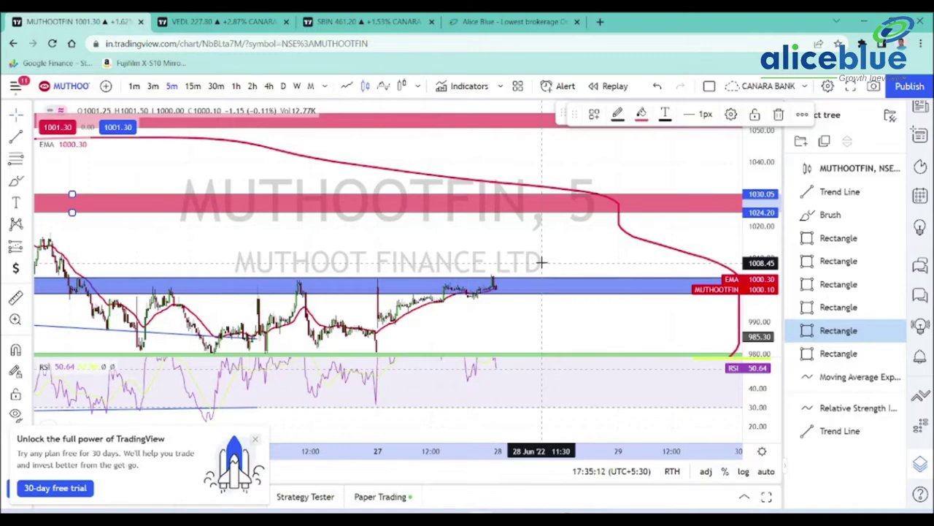
drag(508, 239, 531, 302)
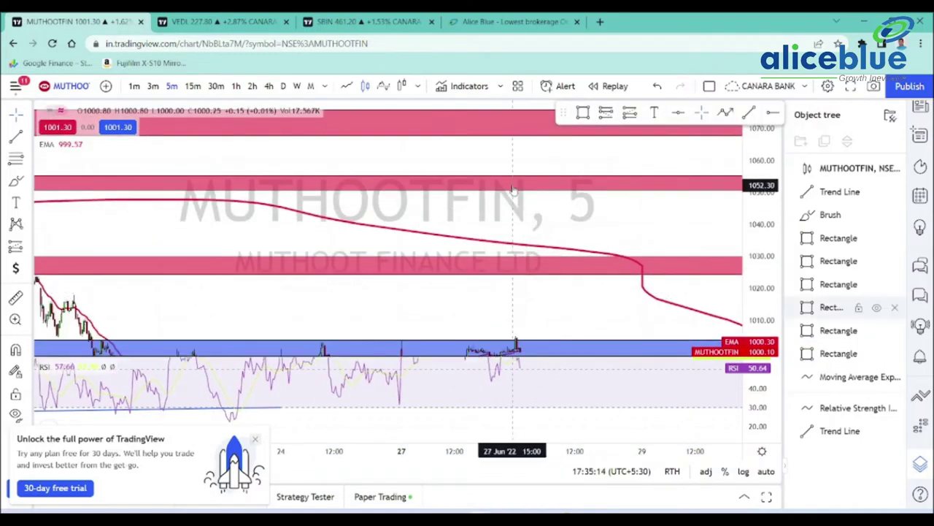
click(513, 189)
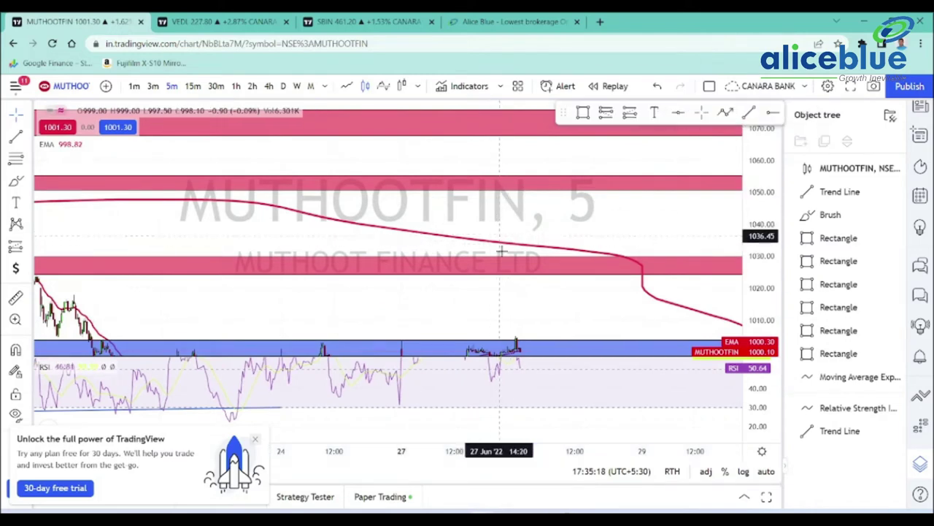
drag(501, 238, 512, 170)
click(512, 172)
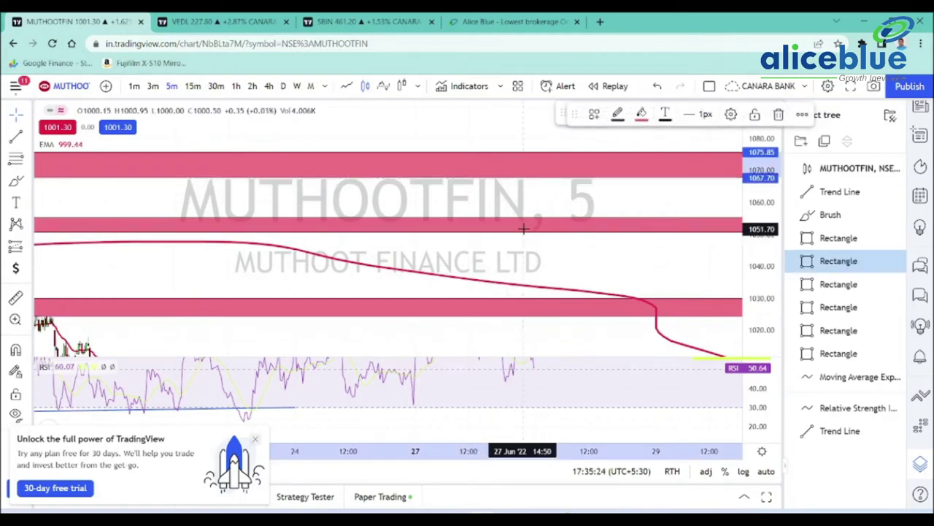
Inspect the two green support rectangles below the price in turn, reading the price bounds of each
drag(572, 253, 558, 175)
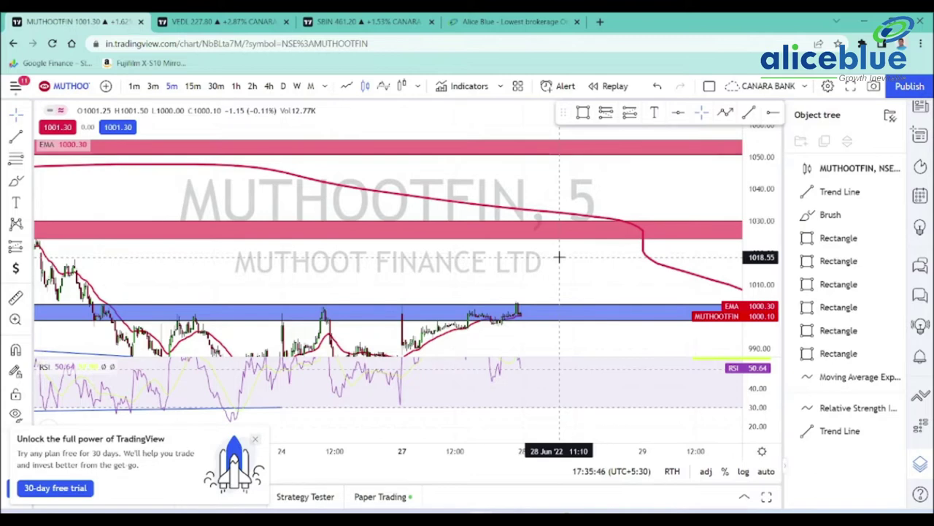
drag(397, 254, 371, 137)
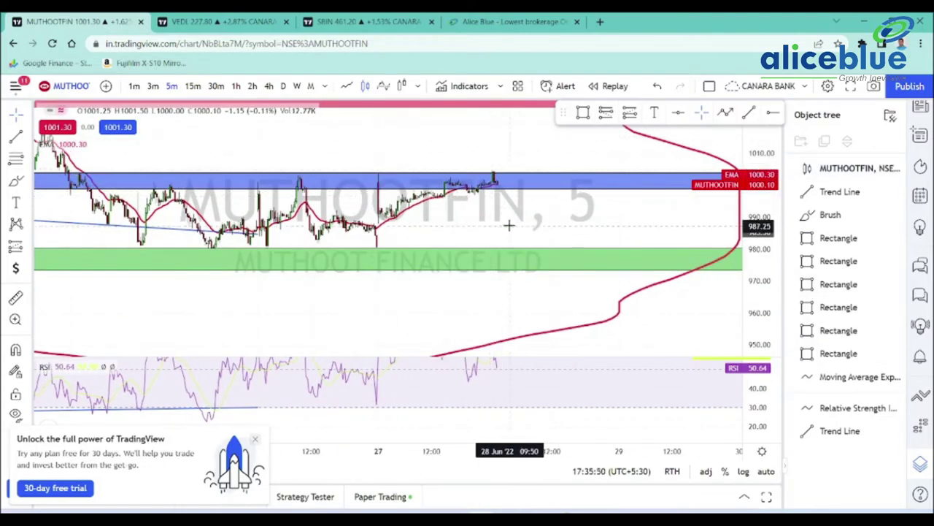
click(522, 251)
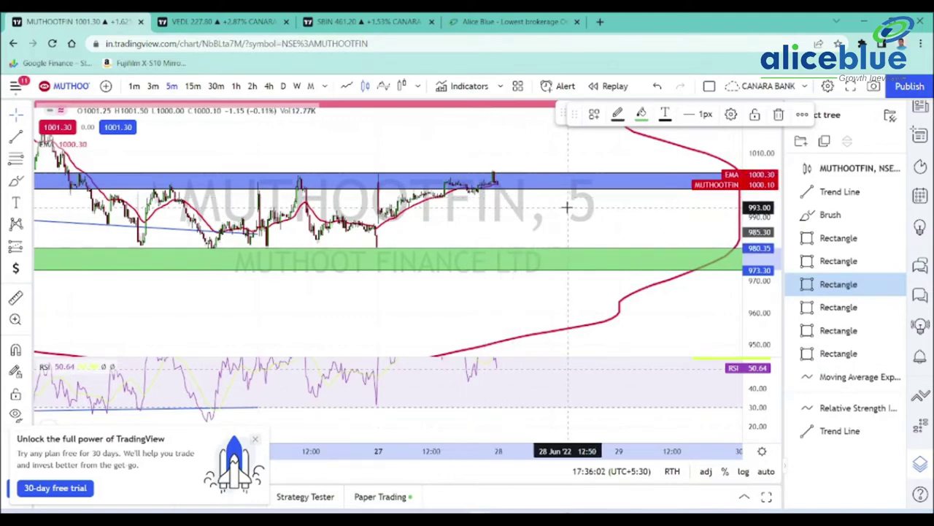
scroll(567, 193, down, 3)
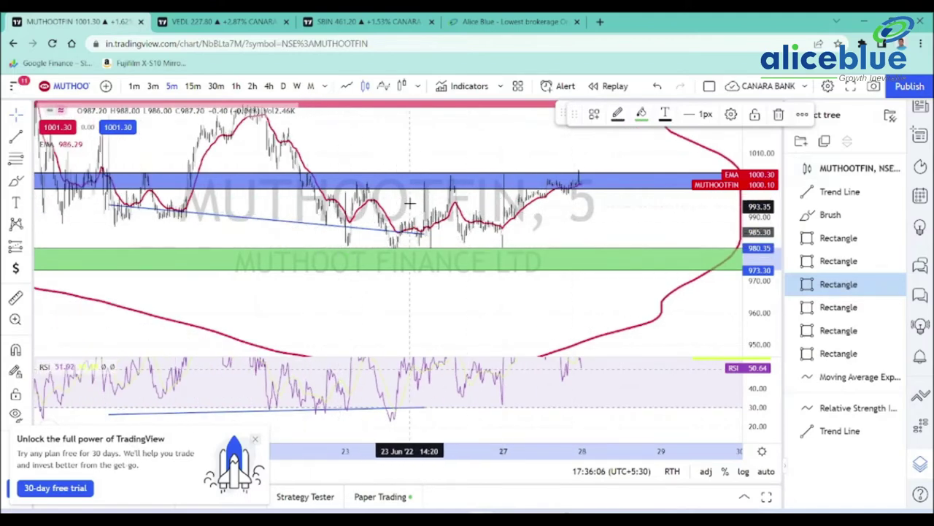
drag(527, 224, 532, 196)
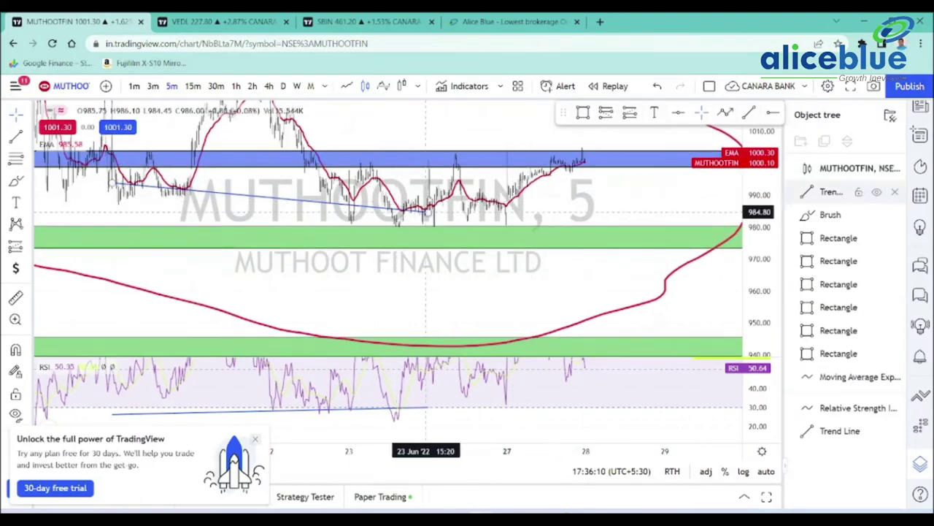
scroll(457, 189, up, 4)
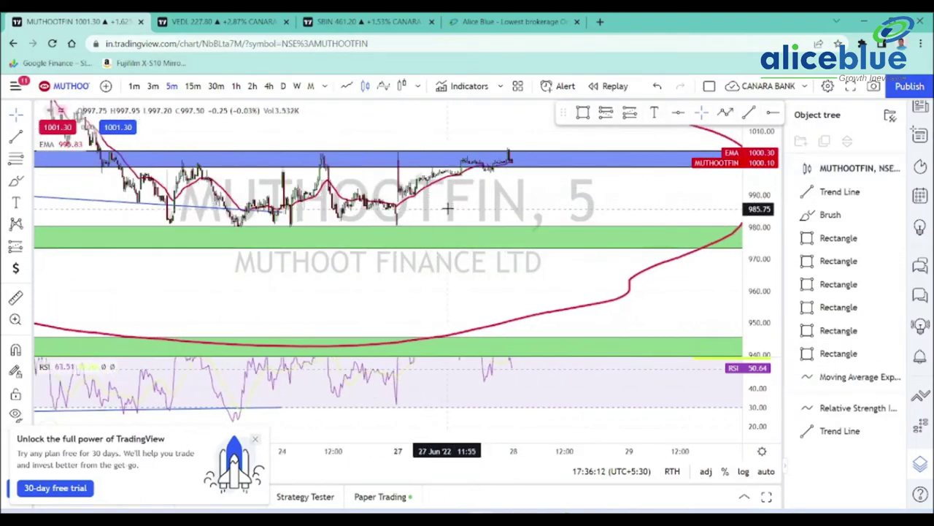
drag(472, 207, 522, 211)
drag(484, 266, 425, 207)
click(487, 291)
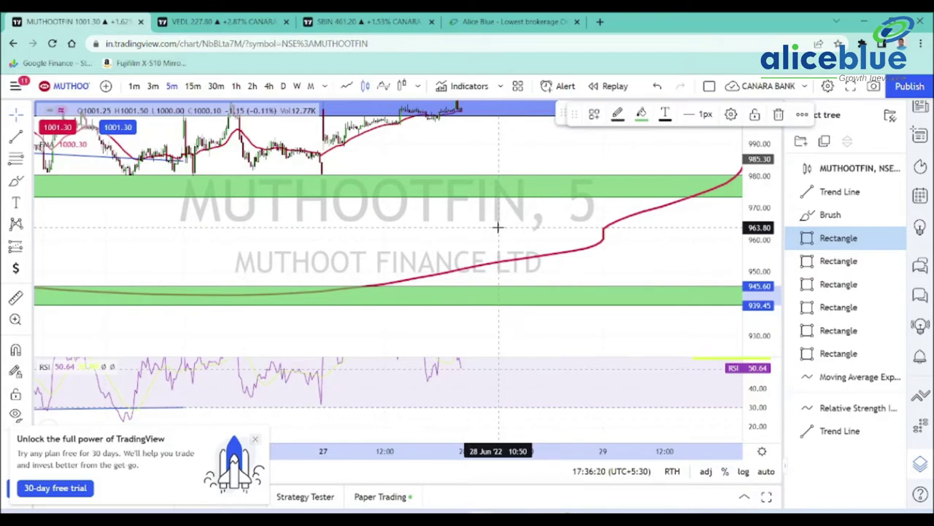
Review the 5-minute price action around the blue zone between the nearest red and green rectangles
drag(768, 192, 769, 232)
drag(650, 228, 655, 324)
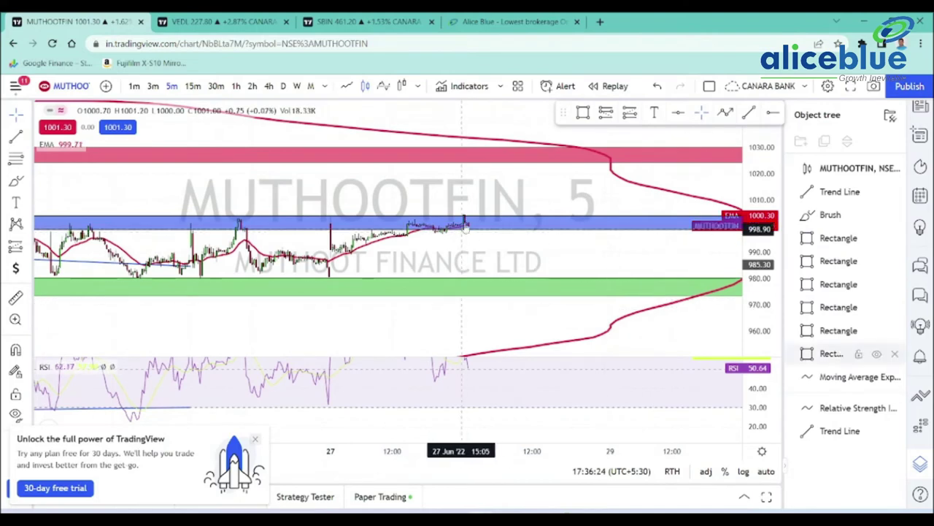
scroll(518, 200, down, 3)
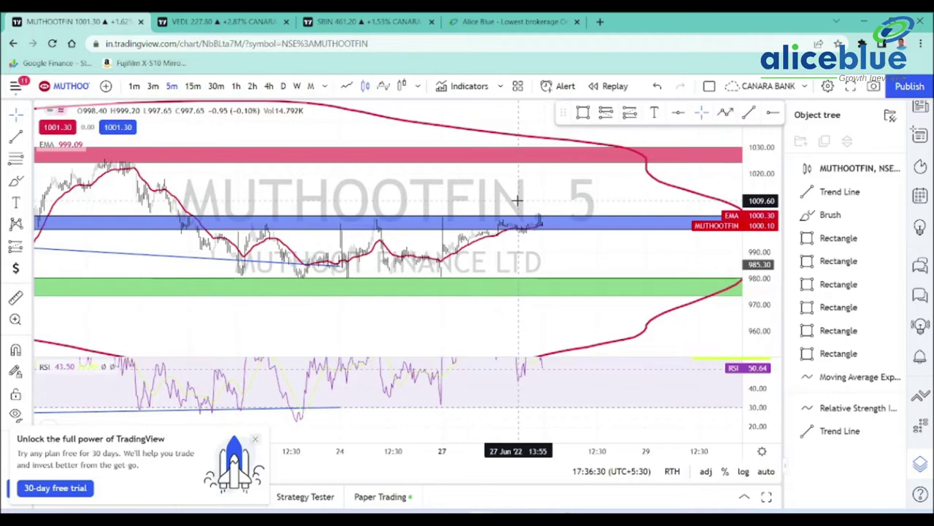
click(546, 168)
click(549, 189)
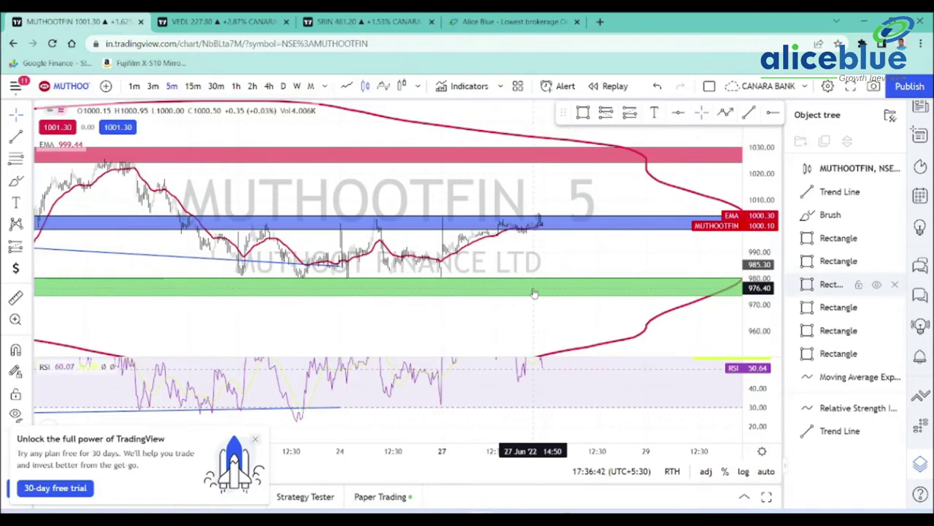
scroll(380, 198, down, 3)
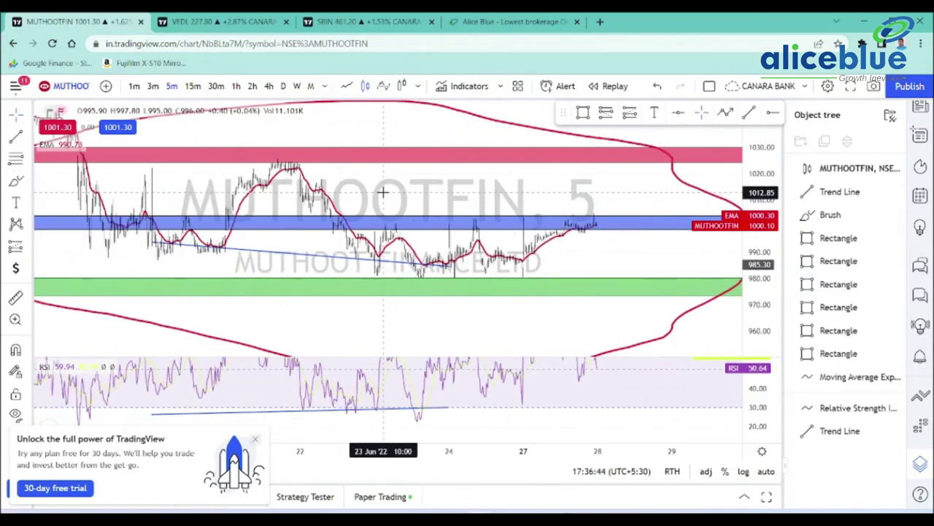
drag(417, 194, 370, 196)
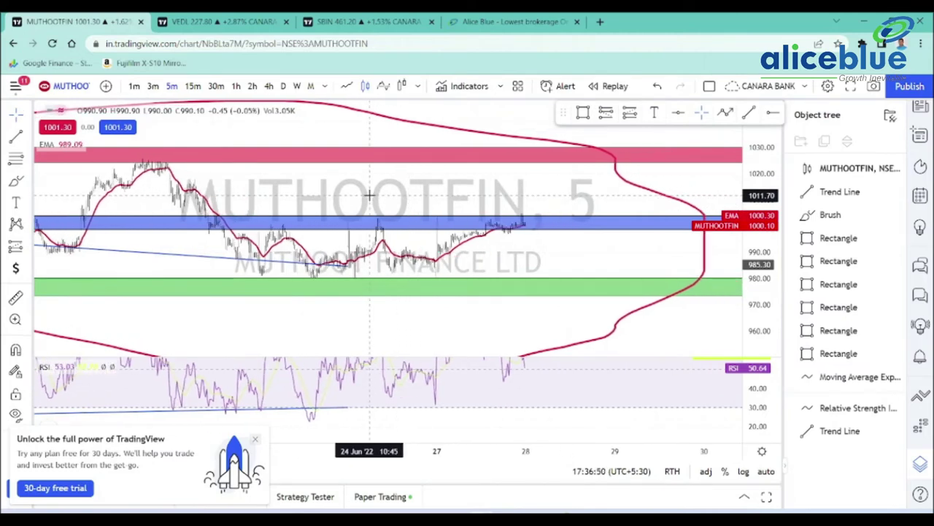
Switch to the VEDL chart and set it to the daily timeframe with several months of price history in view
click(222, 21)
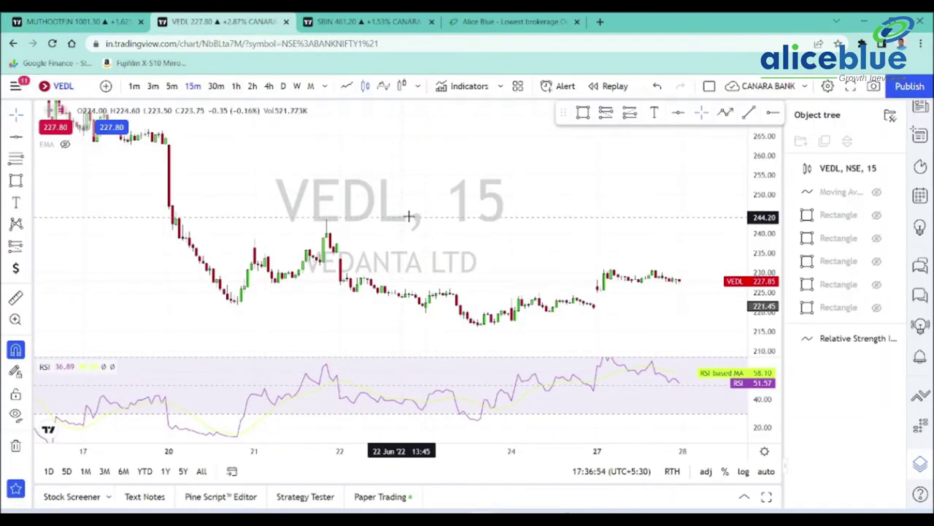
scroll(435, 216, down, 3)
drag(475, 221, 363, 196)
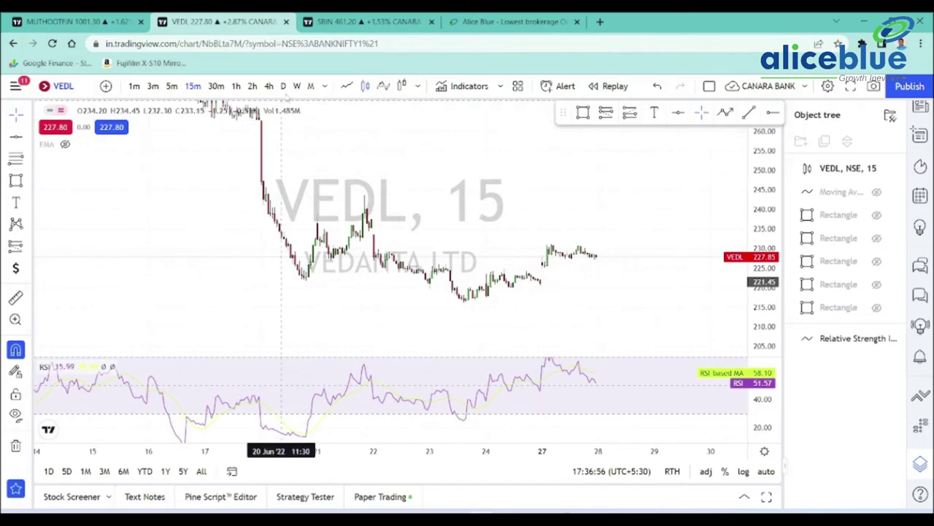
click(284, 86)
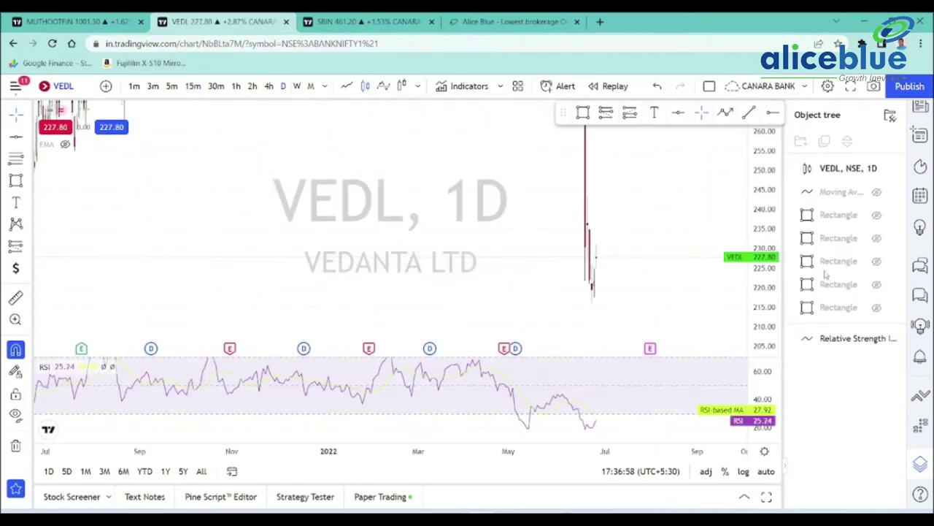
drag(767, 297, 764, 353)
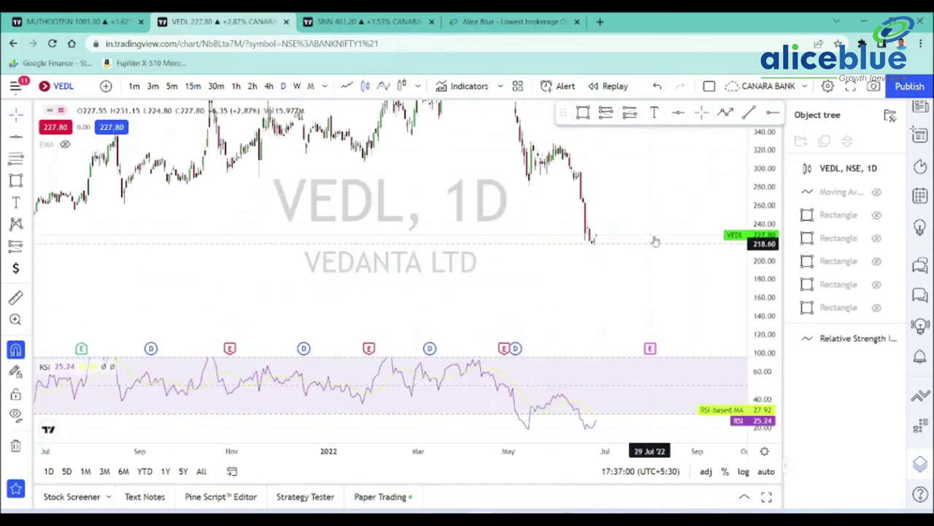
scroll(655, 238, down, 5)
scroll(474, 254, up, 2)
scroll(474, 254, up, 1)
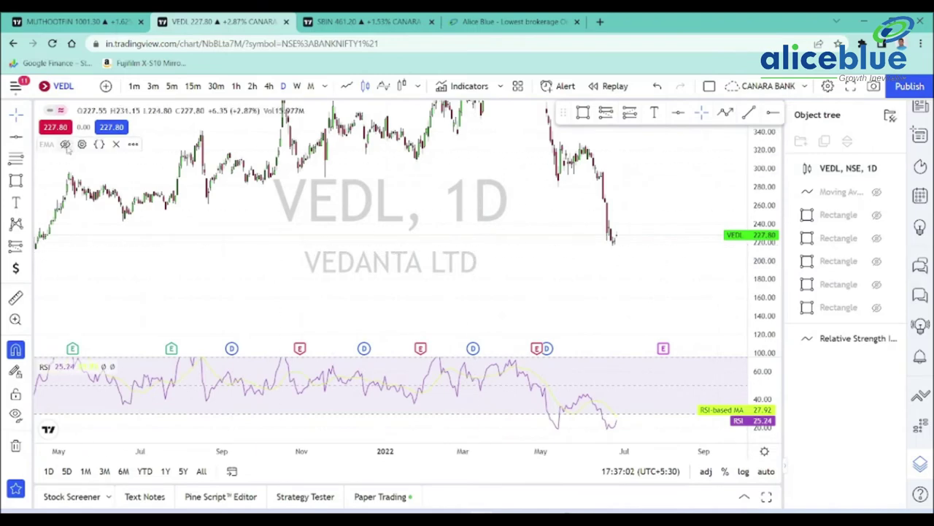
Unhide the EMA on the VEDL chart and set the timeframe to 1 hour
click(65, 144)
scroll(364, 241, up, 2)
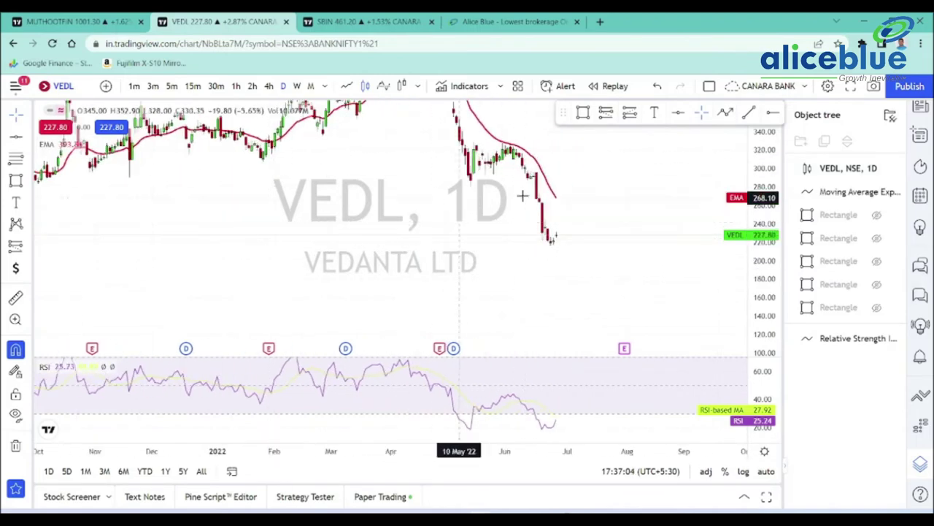
click(235, 86)
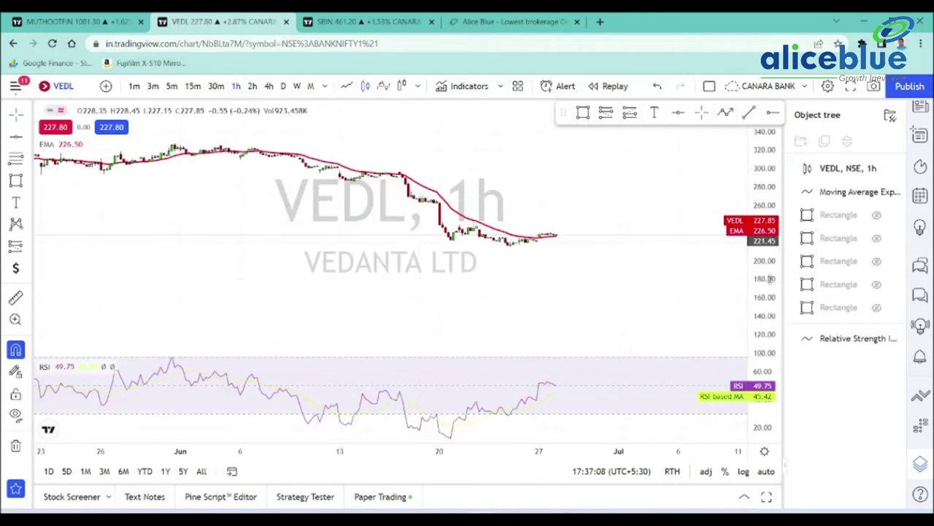
scroll(546, 230, up, 5)
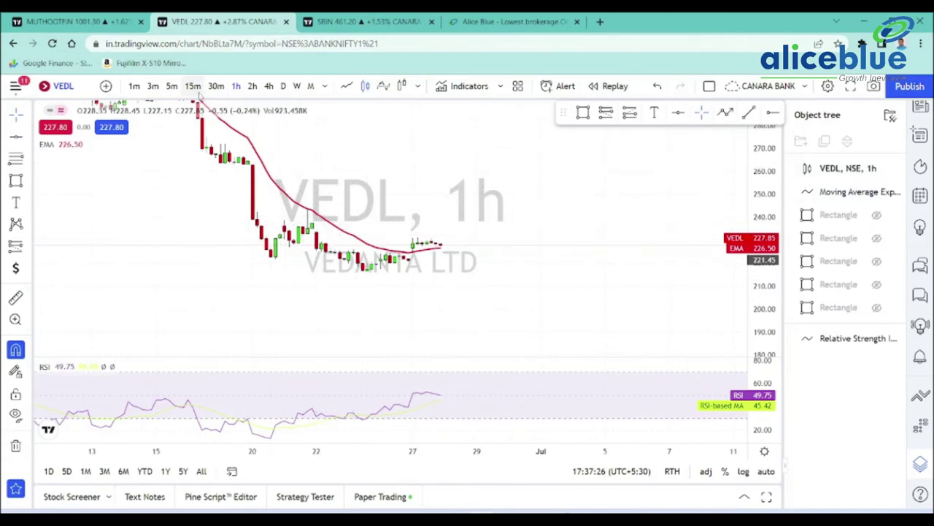
Set the VEDL chart to the 5-minute timeframe and unhide all five hidden rectangles in the object tree
click(172, 87)
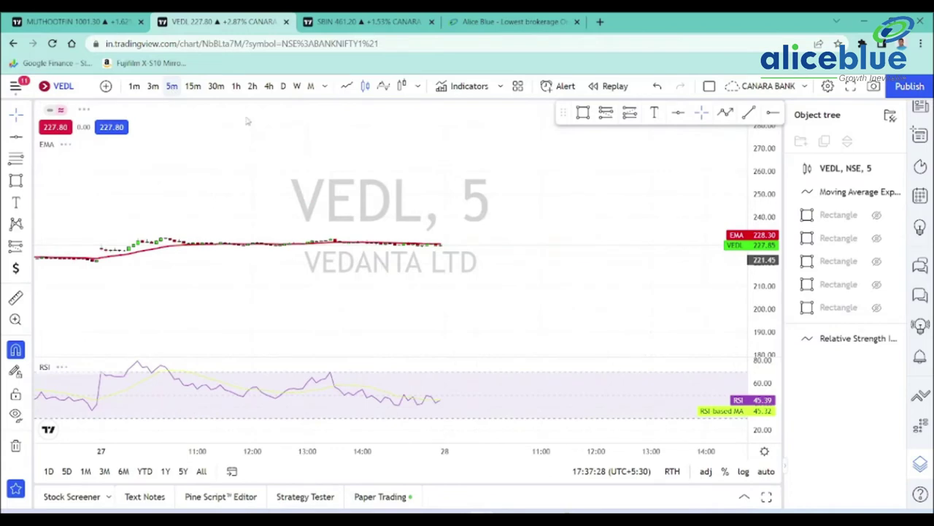
click(876, 215)
click(875, 238)
click(876, 261)
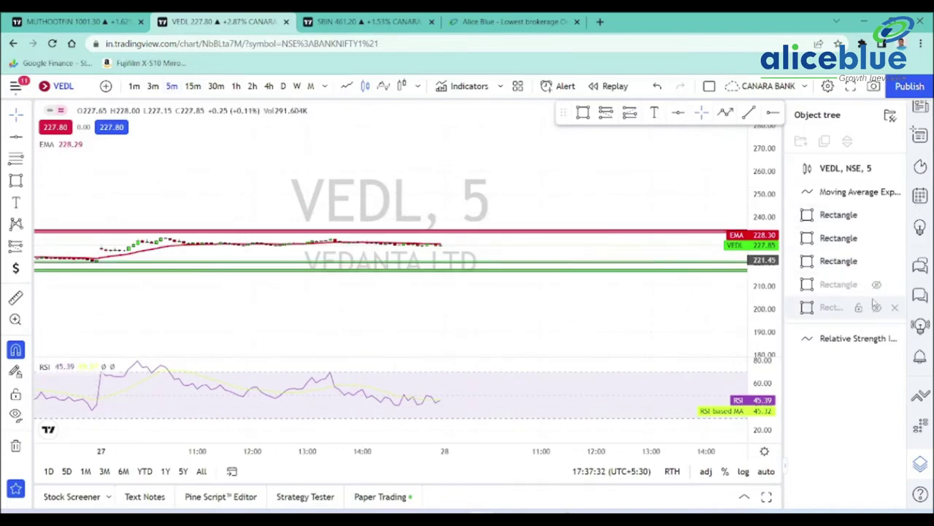
click(875, 307)
click(876, 284)
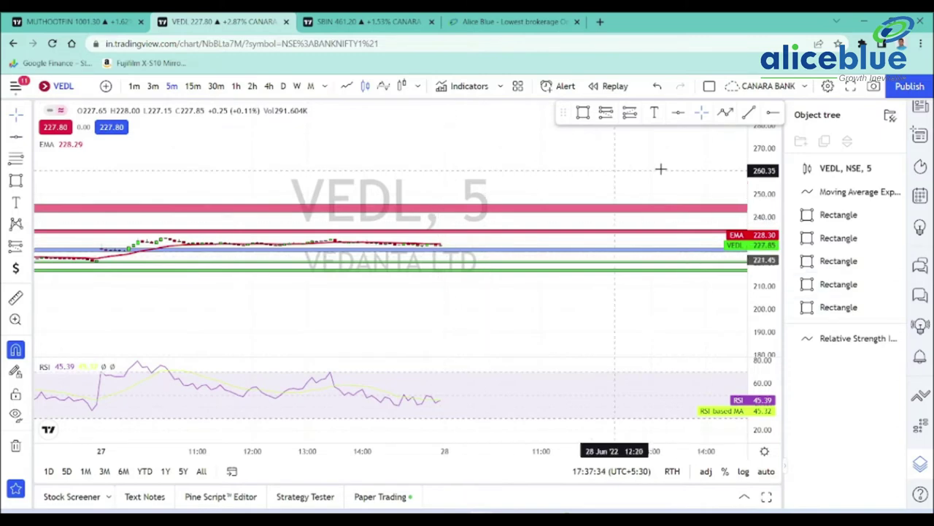
Examine the VEDL 5-minute price action over the recent sessions against the red, blue and green zones
scroll(632, 167, down, 2)
drag(759, 270, 730, 23)
scroll(532, 194, down, 7)
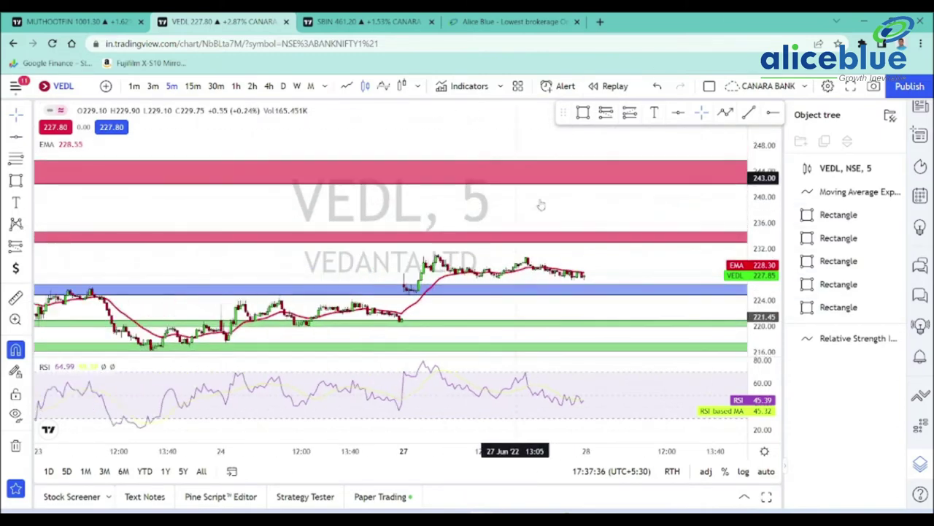
scroll(502, 268, down, 1)
drag(421, 259, 305, 210)
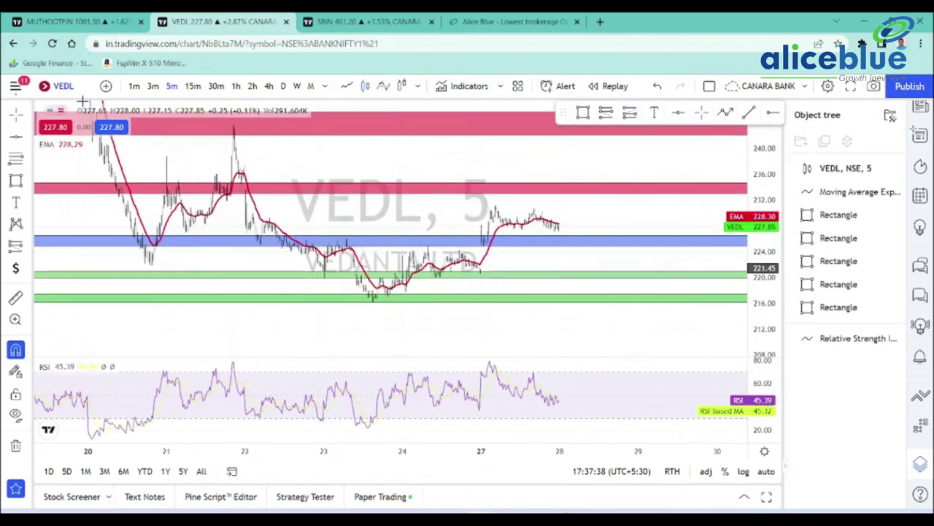
Select the blue zone on the VEDL 5-minute chart and examine its price range against the latest candles
click(840, 283)
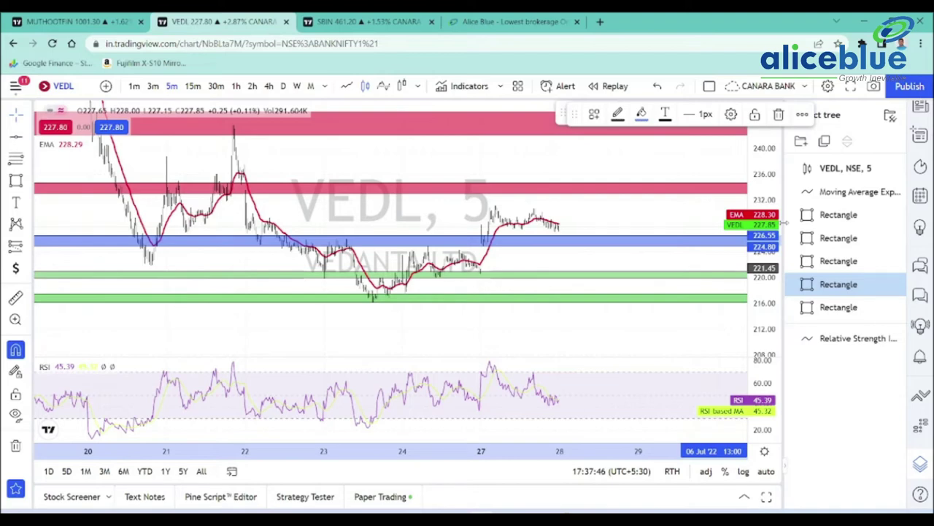
scroll(453, 223, up, 3)
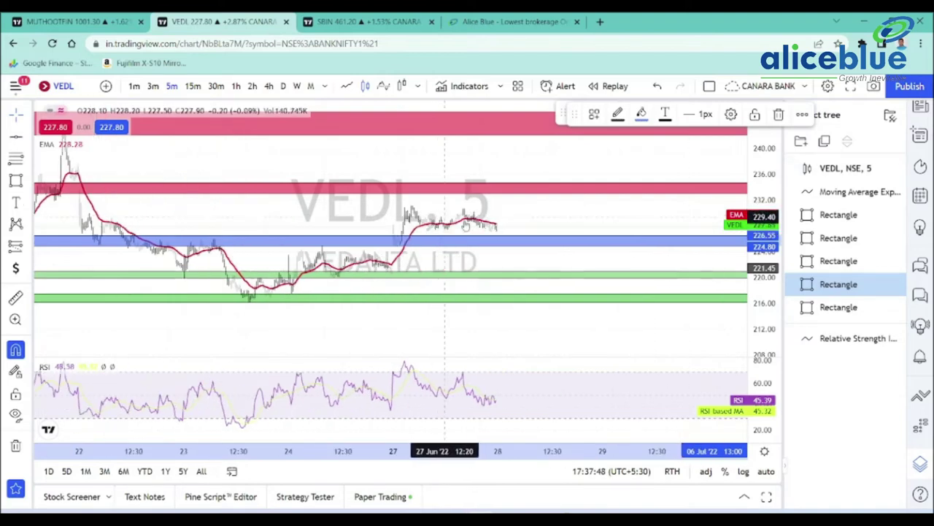
scroll(474, 221, up, 2)
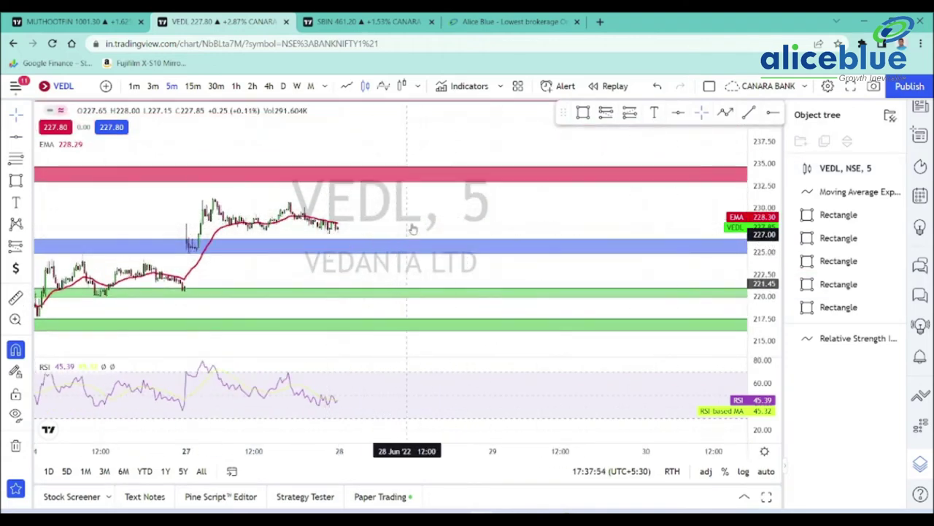
drag(411, 213, 412, 227)
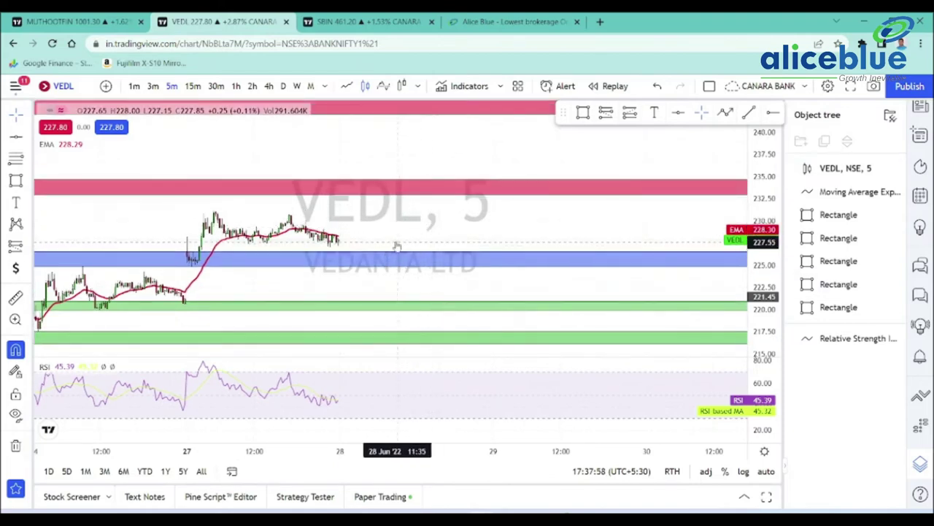
Check the price bounds of the two red resistance zones above the VEDL price
click(442, 193)
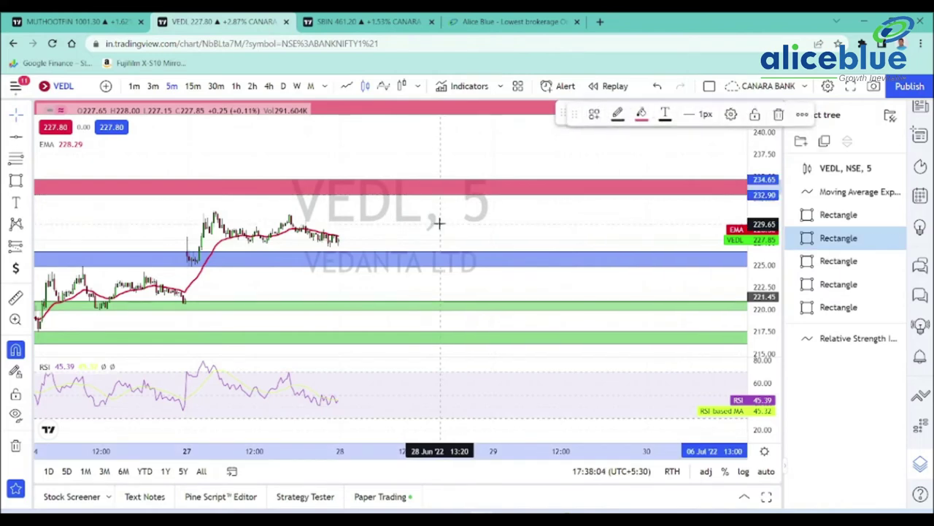
drag(464, 221, 474, 258)
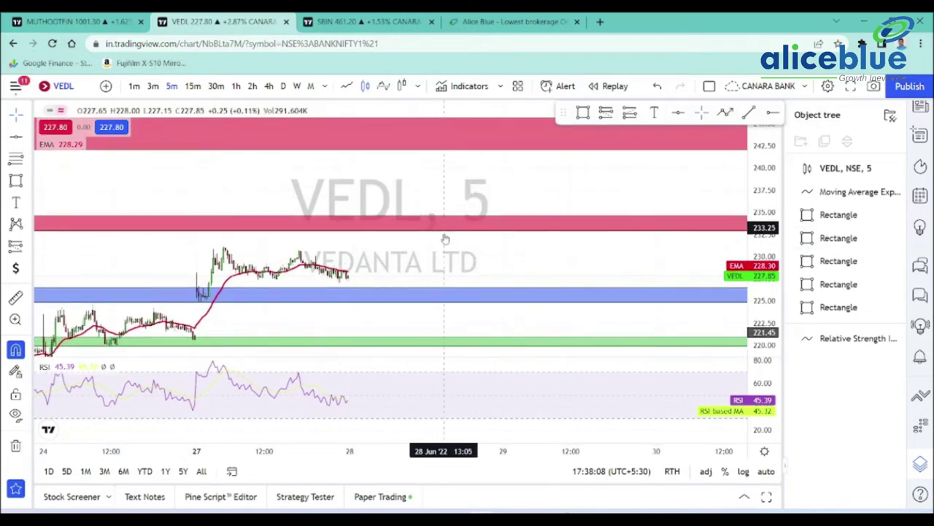
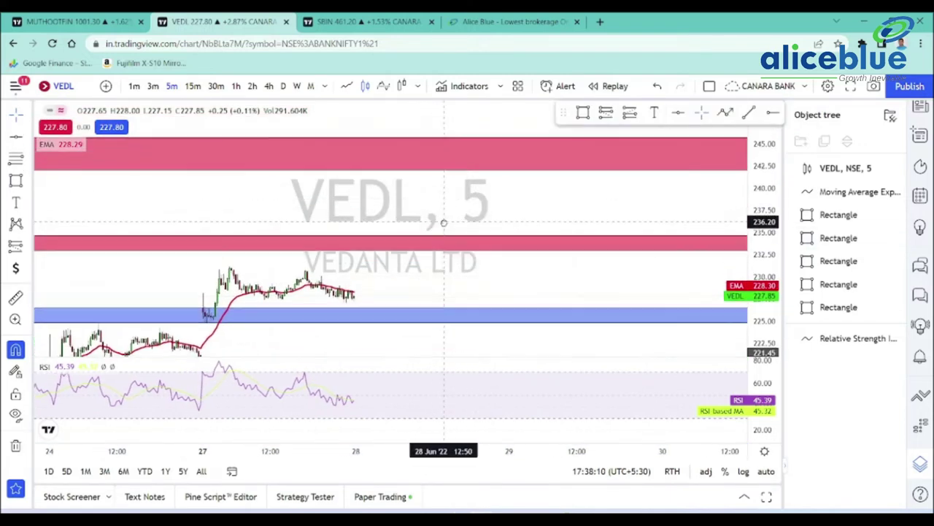
click(442, 170)
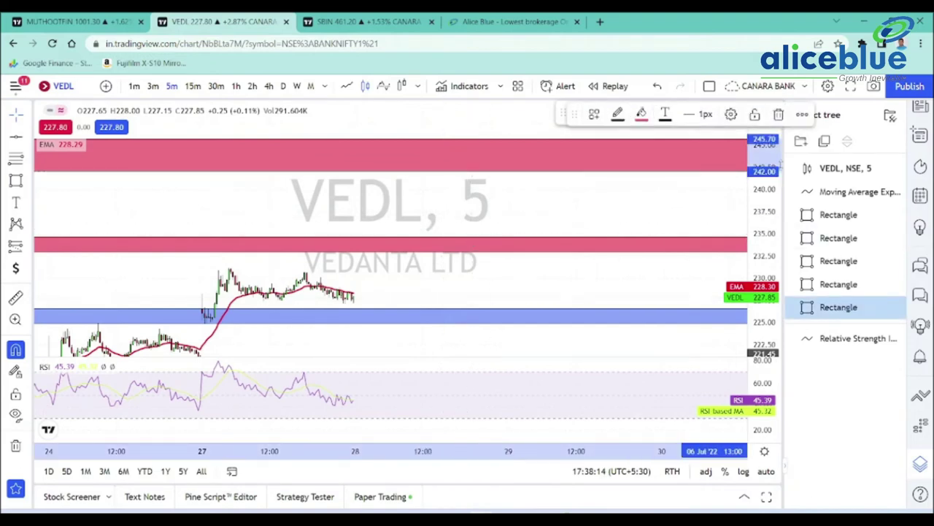
drag(764, 148, 760, 207)
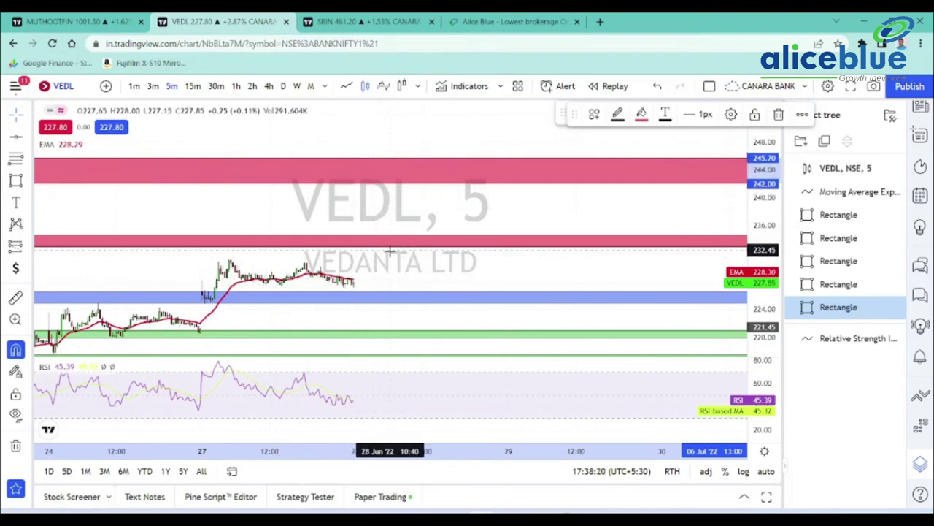
Check the price bounds of the two green support zones below the VEDL price, against the recent sessions
drag(392, 220, 420, 155)
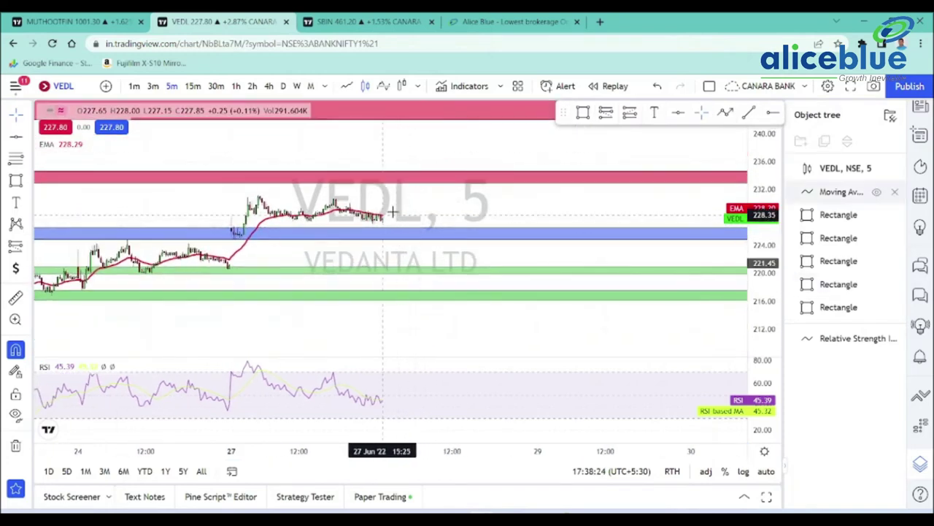
drag(417, 194, 417, 175)
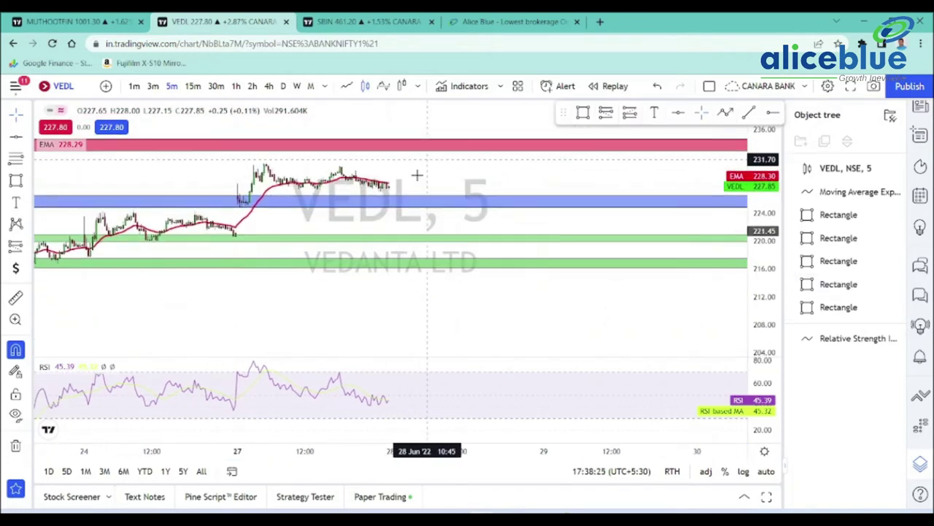
click(409, 241)
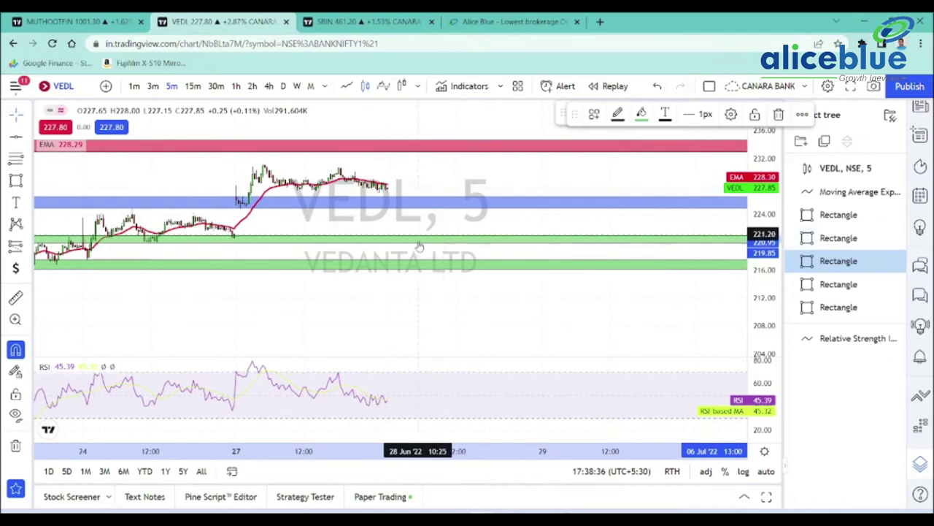
drag(417, 219, 444, 244)
click(444, 240)
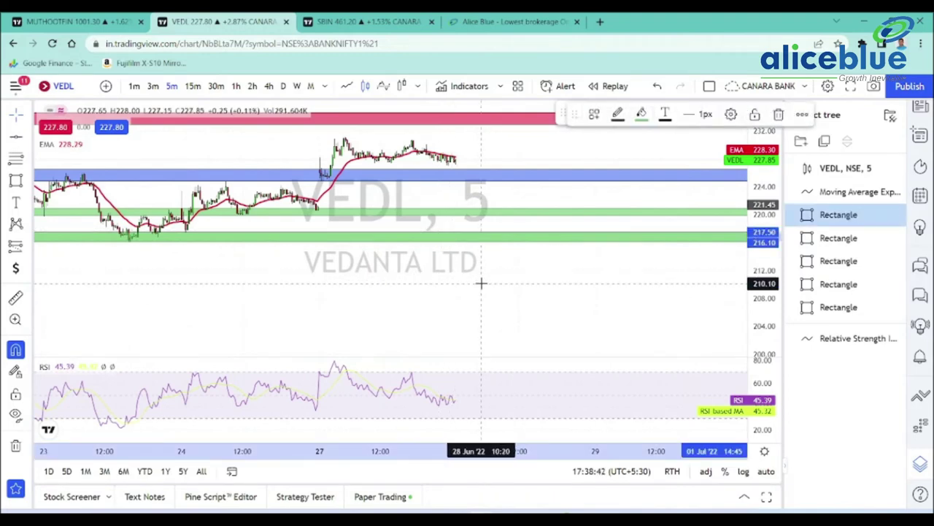
scroll(482, 283, down, 2)
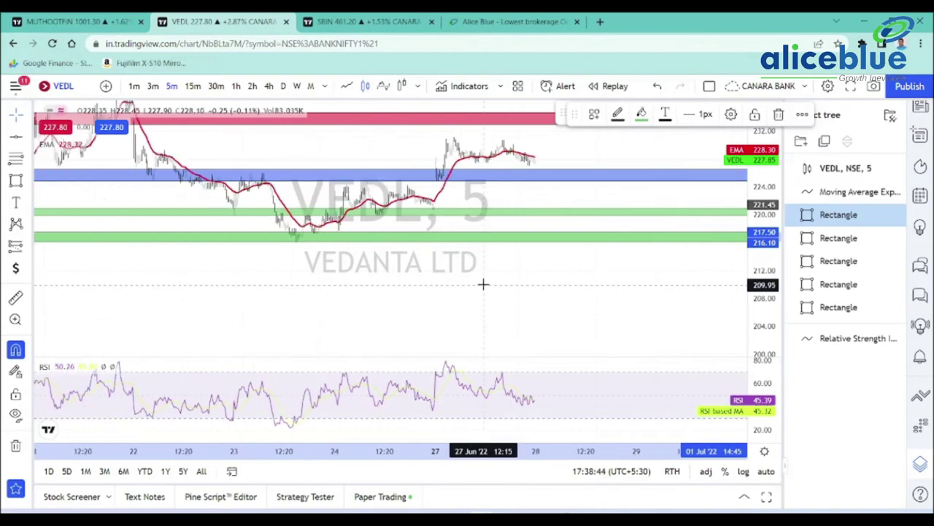
scroll(483, 283, up, 1)
drag(511, 191, 511, 241)
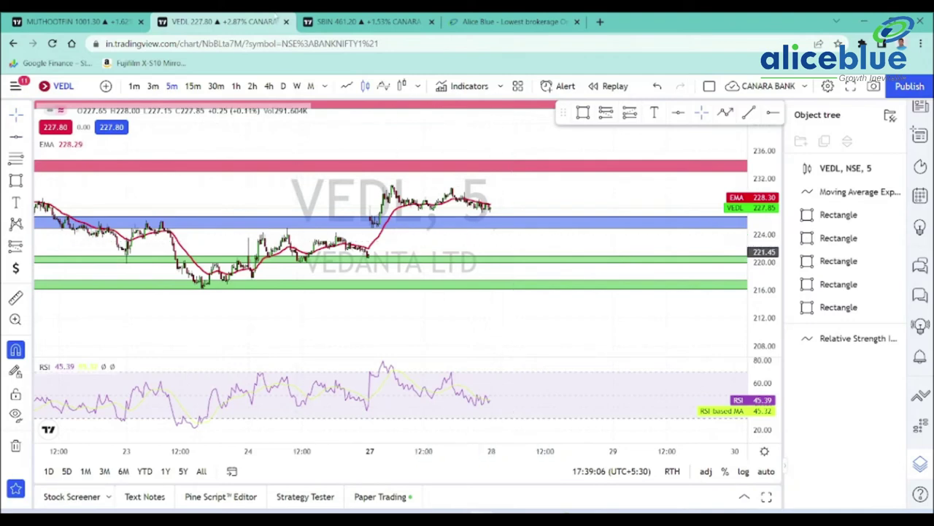
Switch to the SBIN chart, review the recent daily candles against the EMA, and set the timeframe to 1 hour
click(334, 16)
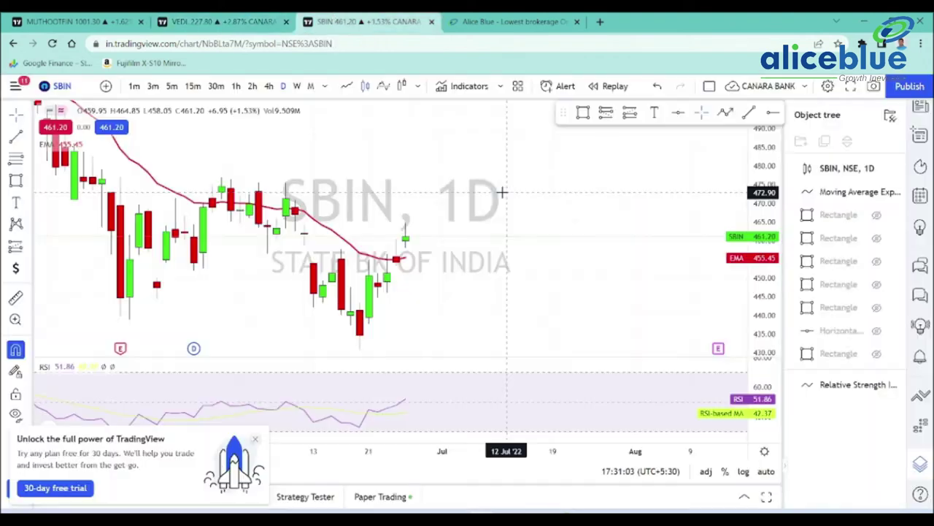
scroll(671, 226, up, 3)
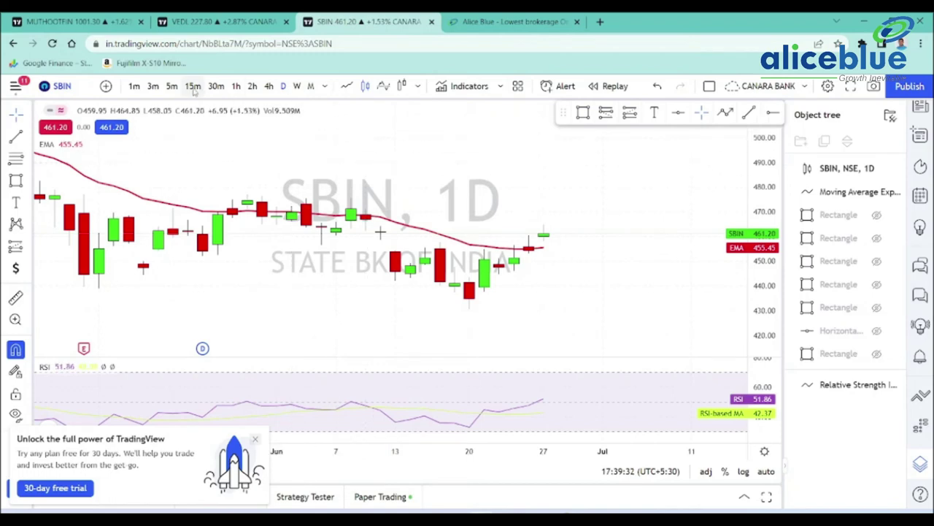
click(236, 86)
scroll(718, 240, down, 5)
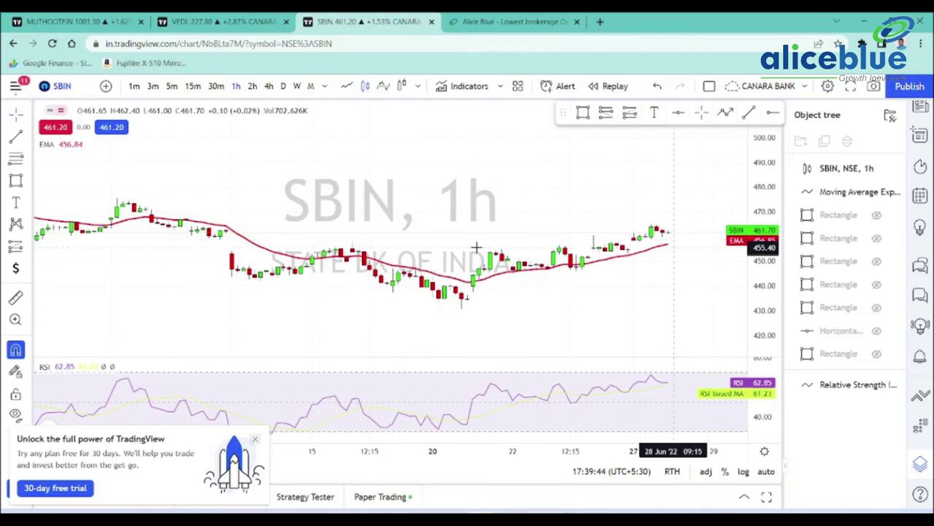
Set the SBIN chart to the 5-minute timeframe and unhide all six hidden rectangles in the object tree
click(171, 86)
drag(753, 318, 857, 121)
click(876, 215)
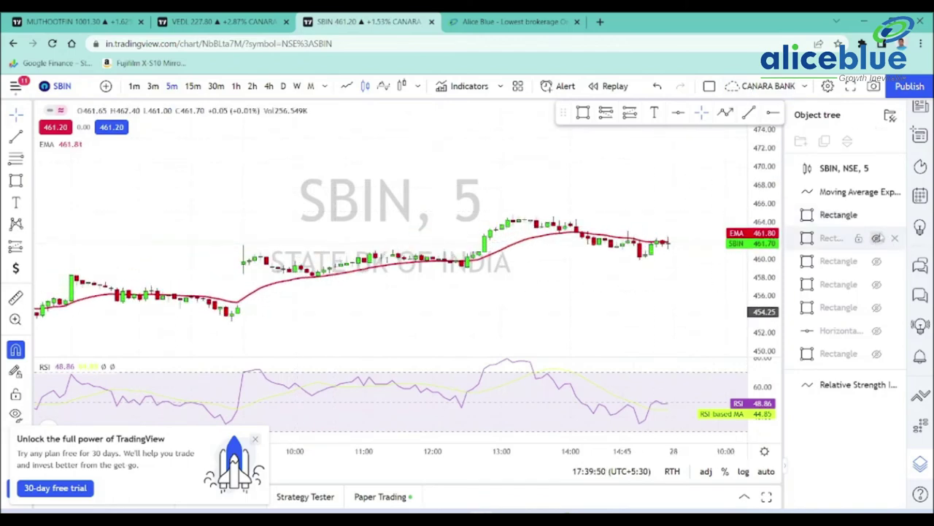
click(877, 238)
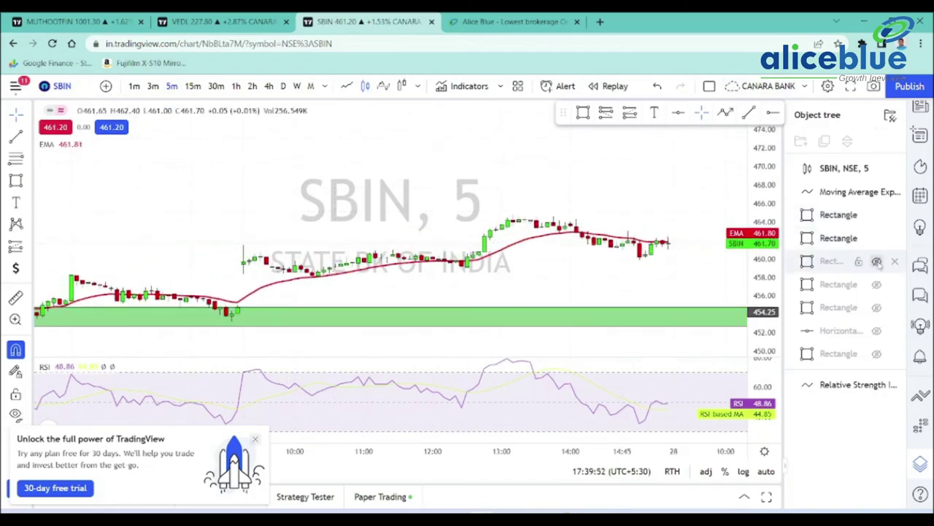
click(877, 261)
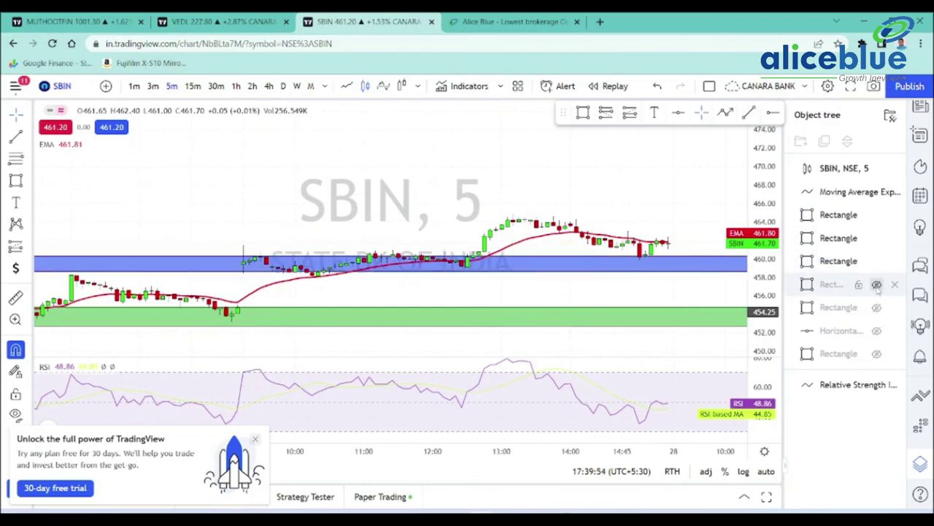
click(876, 285)
click(876, 307)
click(876, 353)
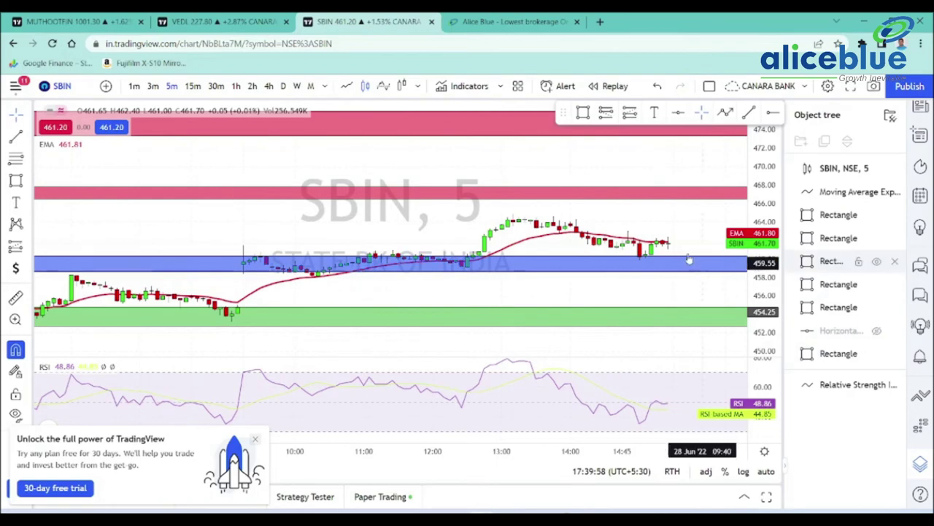
Examine the SBIN 5-minute price action over the recent sessions against the blue zone and check that zone's price range
scroll(682, 234, down, 5)
drag(676, 221, 475, 203)
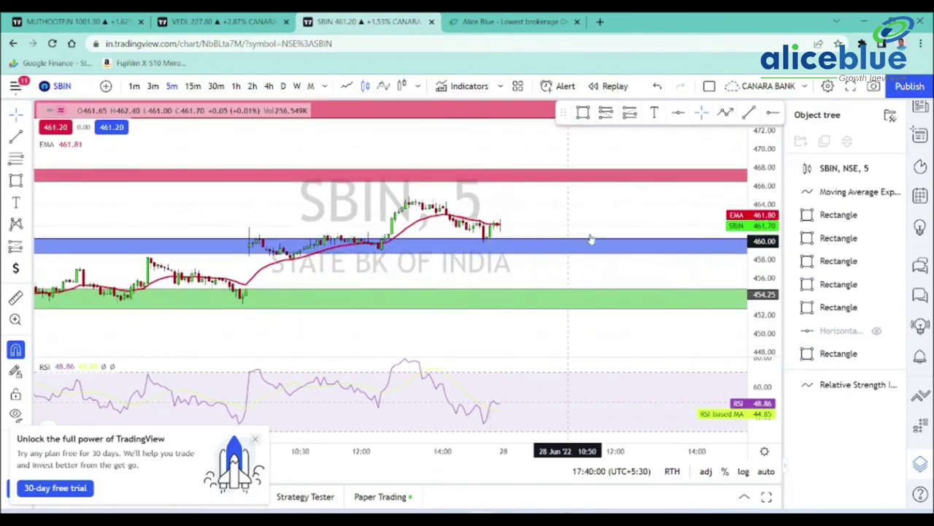
scroll(591, 240, down, 5)
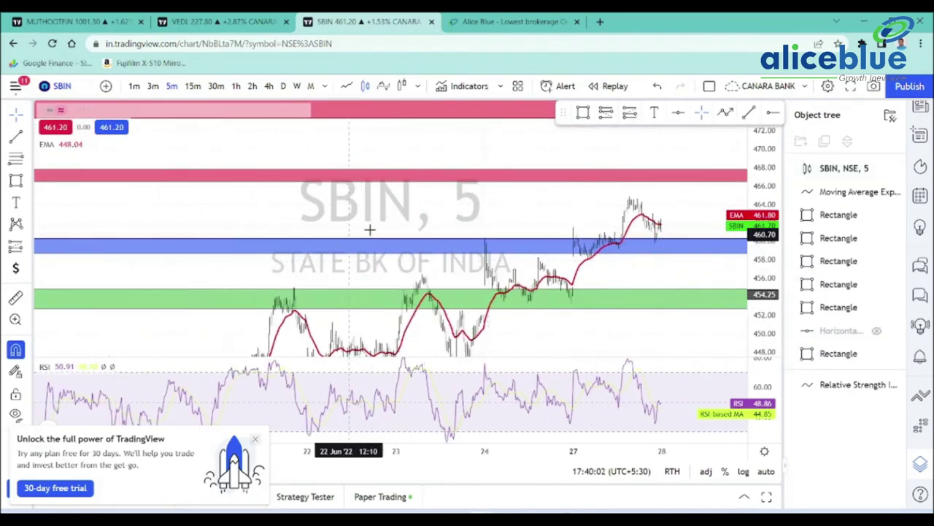
scroll(627, 230, up, 3)
click(649, 245)
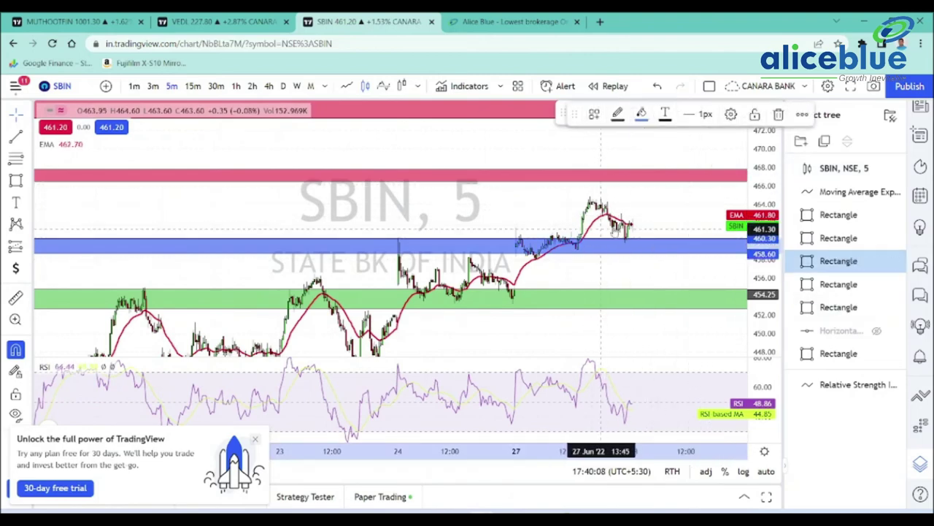
drag(641, 212, 435, 196)
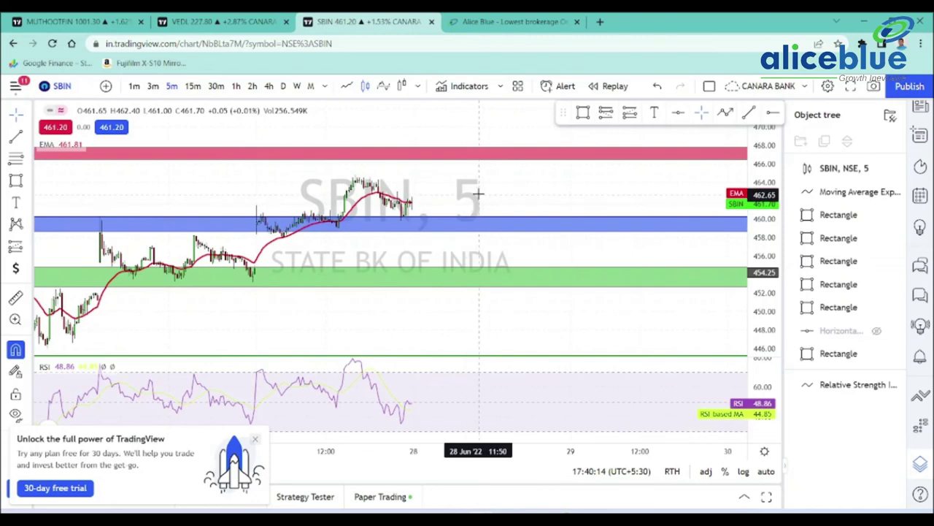
drag(478, 194, 478, 213)
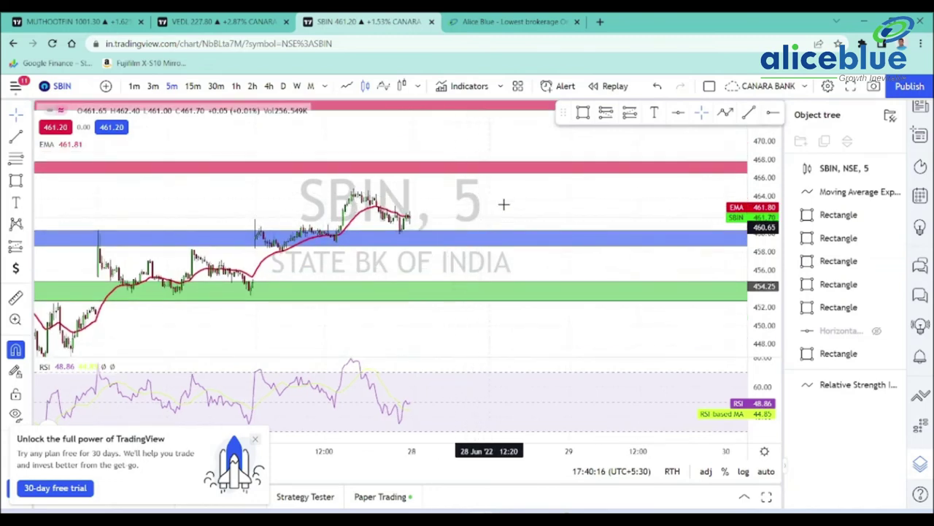
Check the price bounds of the two red resistance zones above the SBIN price
click(508, 179)
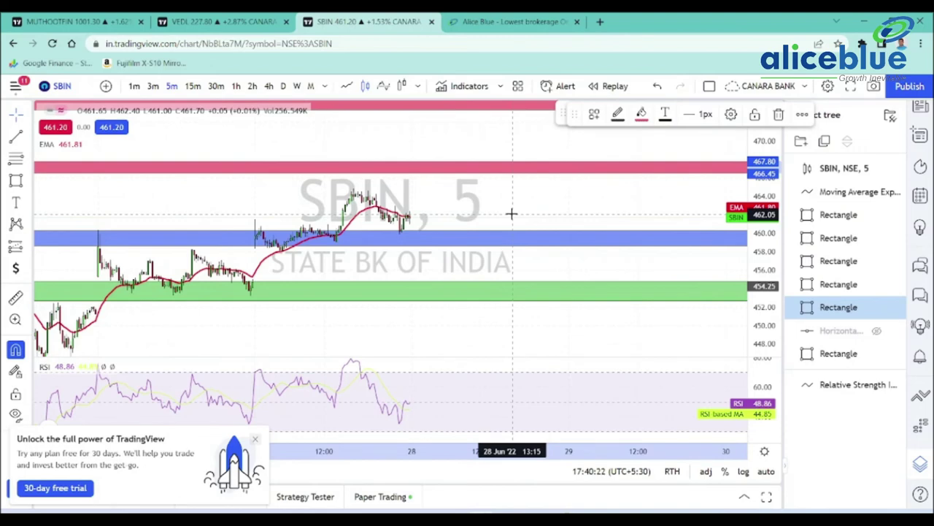
drag(501, 141, 504, 168)
click(503, 168)
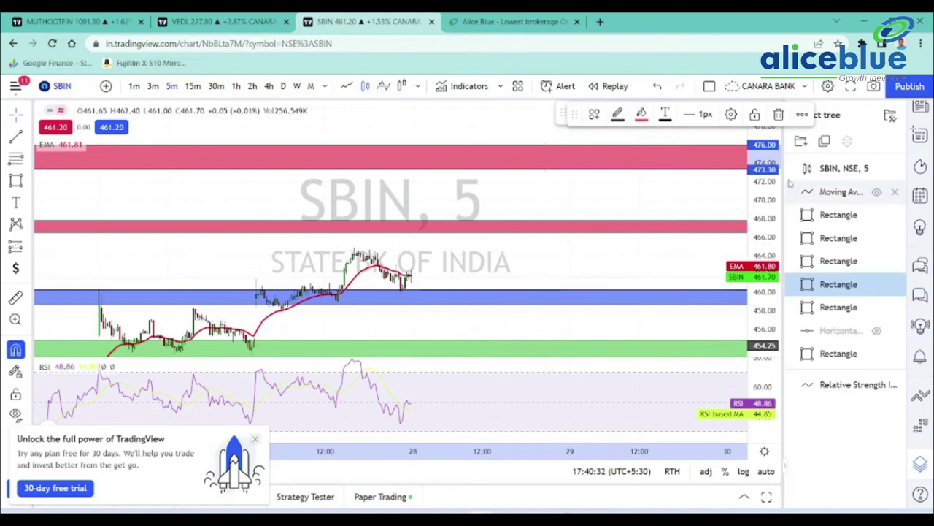
drag(776, 174, 768, 217)
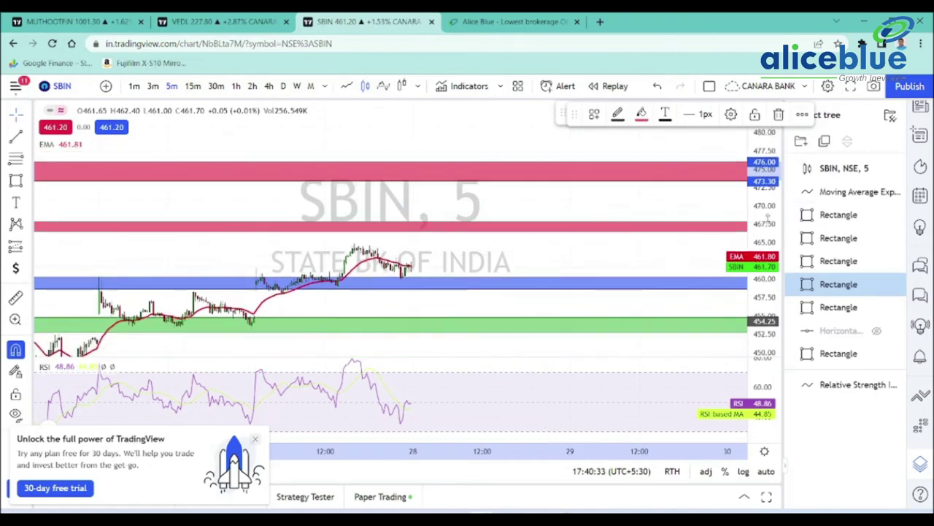
click(455, 191)
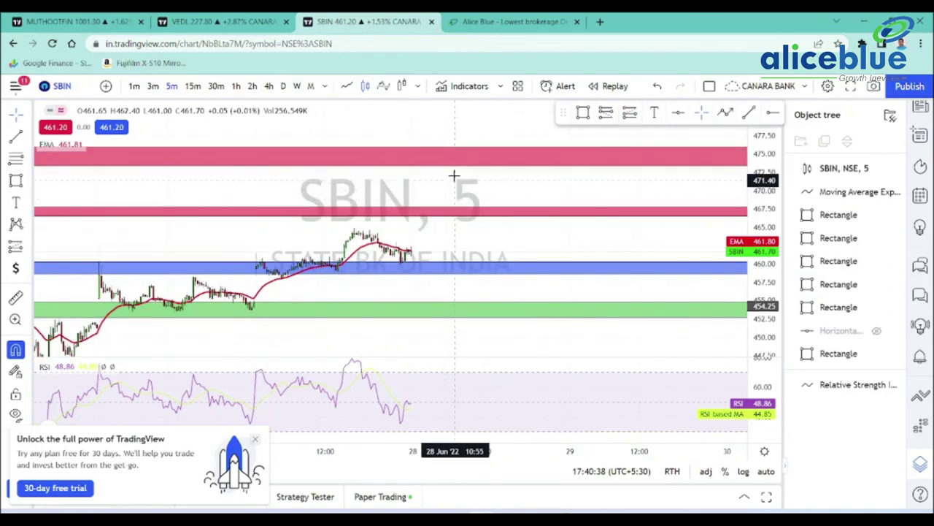
Check the price bounds of the three green support zones below the SBIN price and compare them with the recent sessions
drag(455, 178, 459, 136)
drag(415, 190, 476, 213)
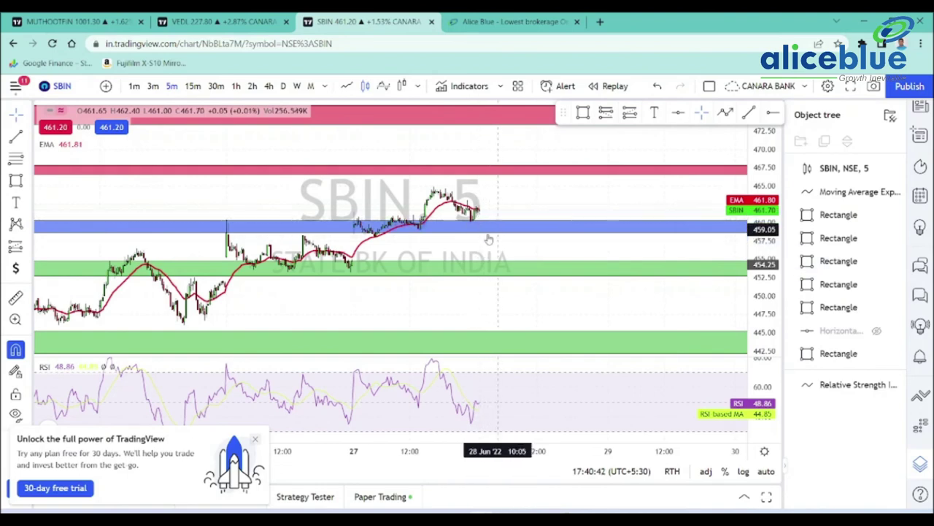
drag(481, 248, 457, 212)
click(457, 211)
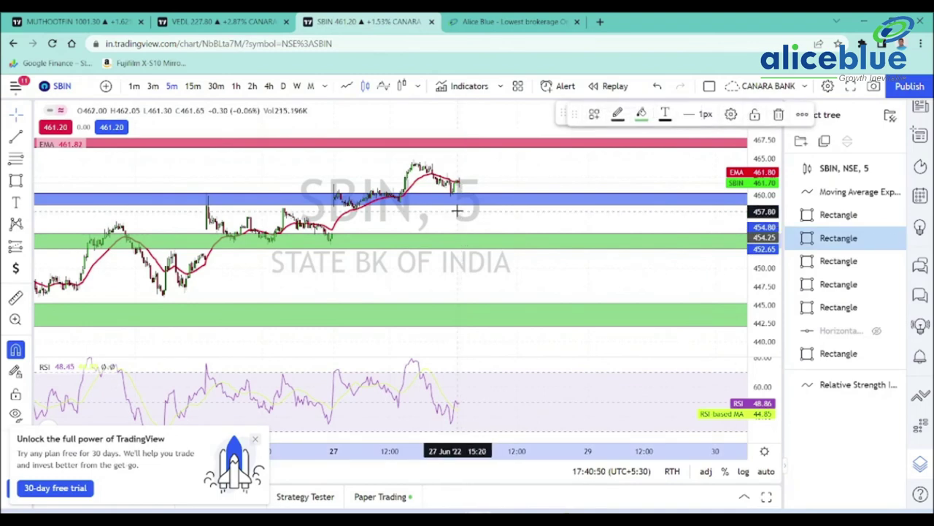
scroll(468, 208, down, 2)
drag(492, 219, 477, 168)
click(456, 252)
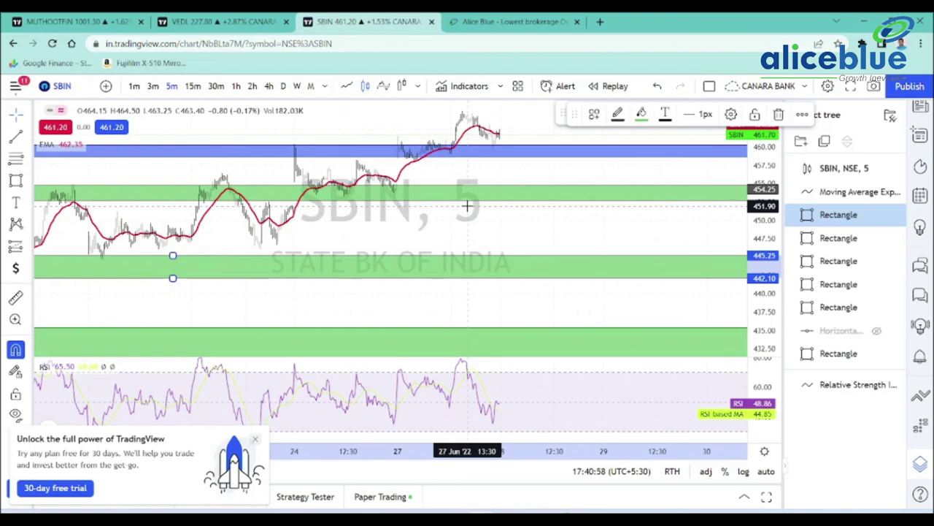
drag(469, 218, 469, 150)
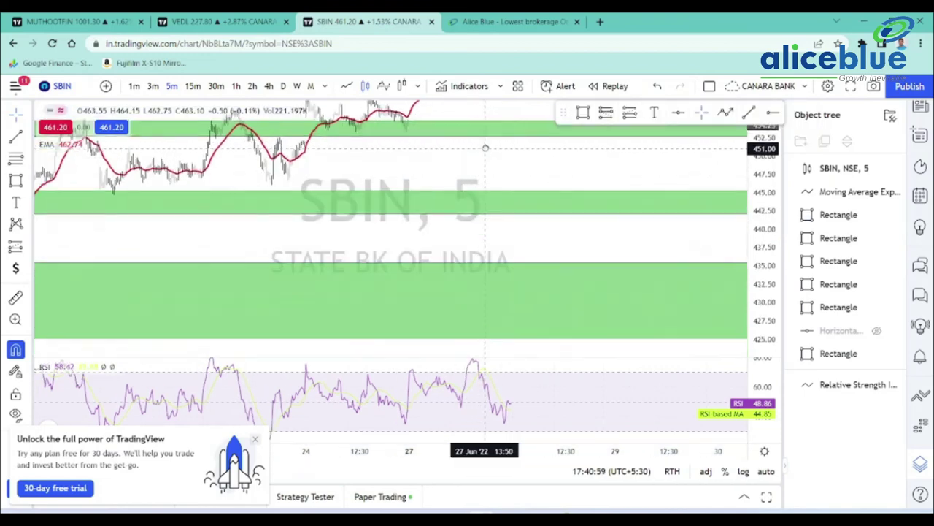
click(454, 268)
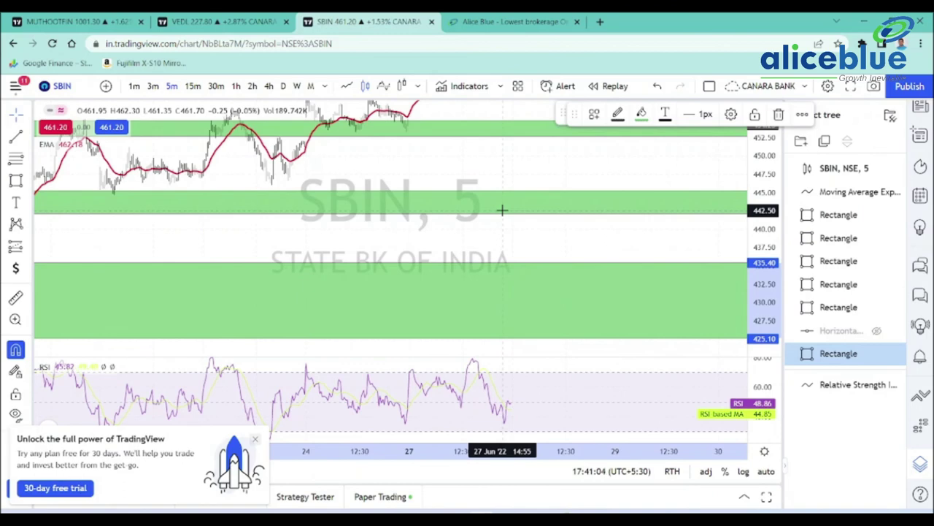
drag(754, 166, 753, 213)
mouse_move(624, 180)
mouse_down()
mouse_move(579, 202)
mouse_move(562, 258)
mouse_up()
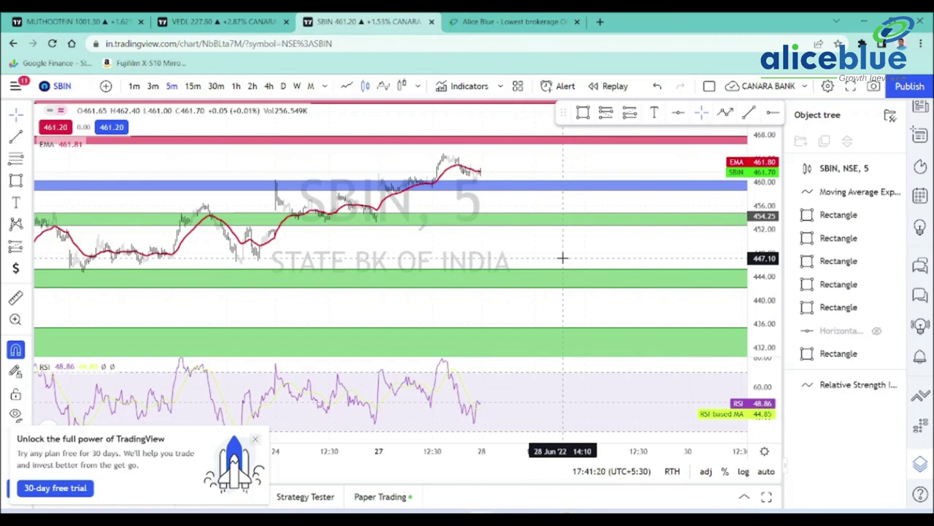
scroll(454, 242, down, 4)
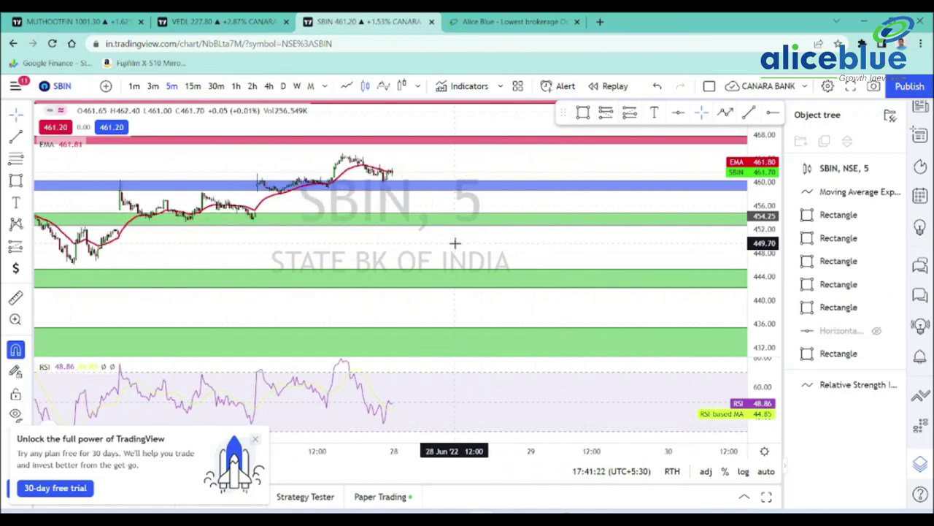